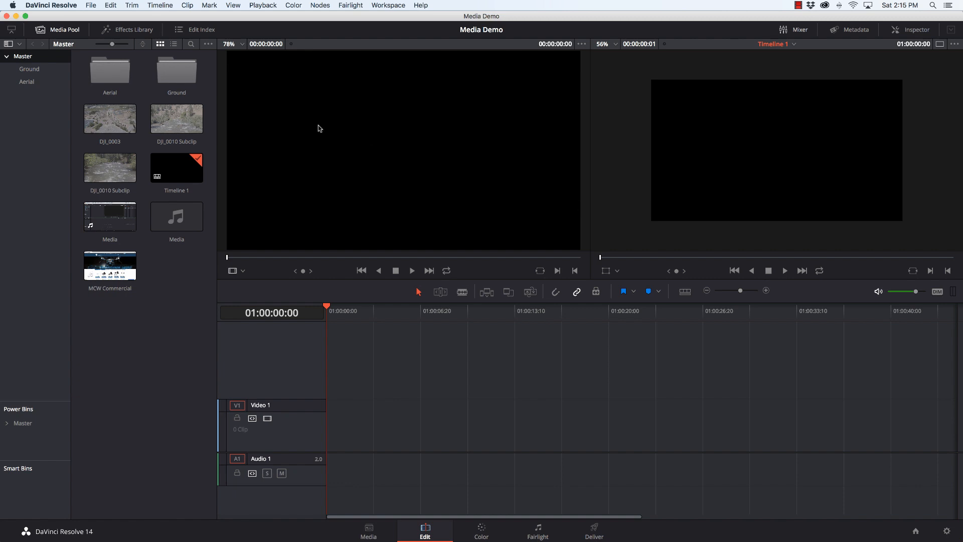
# Look through the Learning Assets power bin and the project's Ground and Aerial bins, ending in the Master bin
pyautogui.click(107, 136)
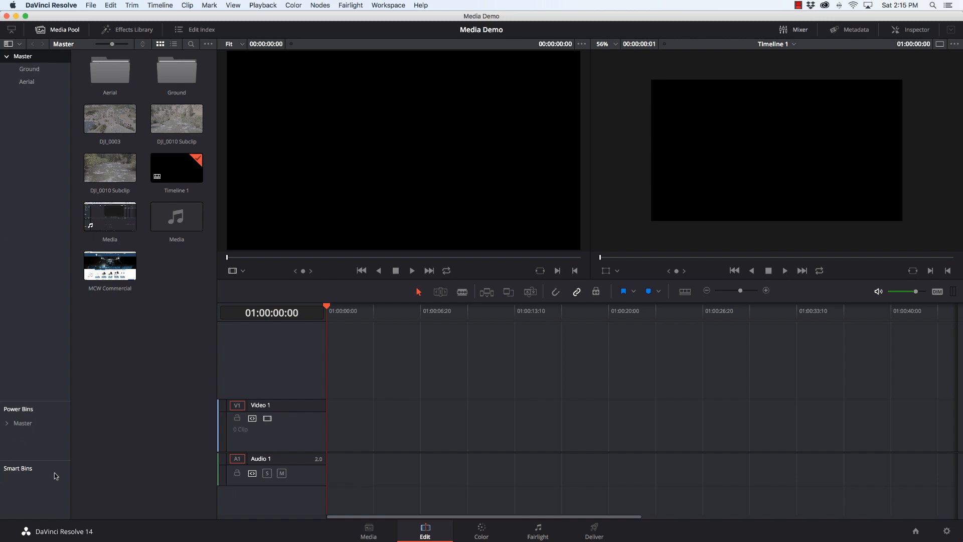
pyautogui.click(25, 423)
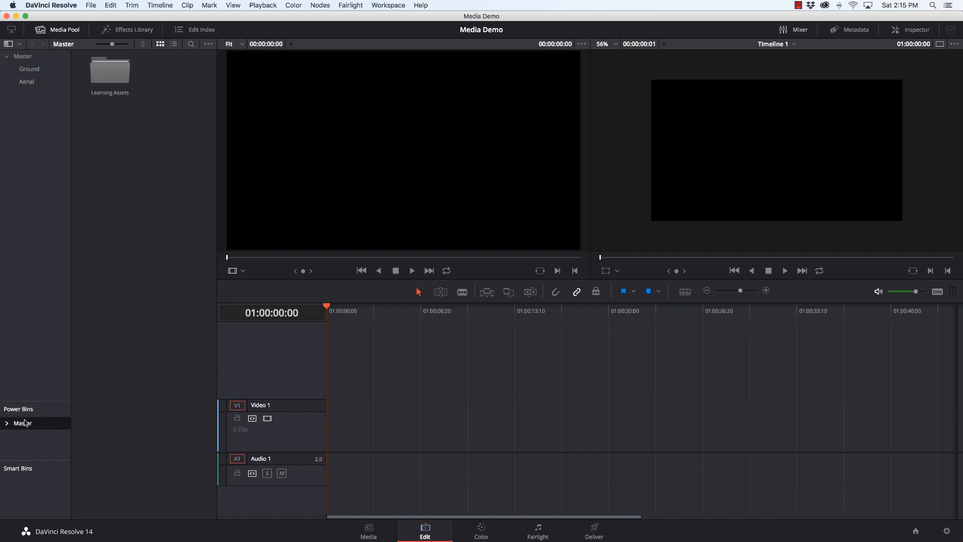
pyautogui.doubleClick(106, 67)
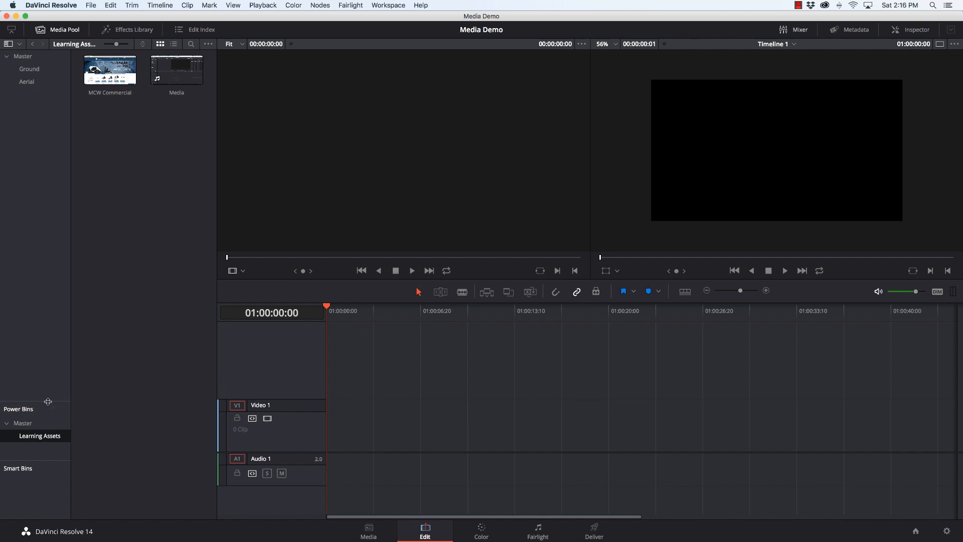
pyautogui.click(19, 58)
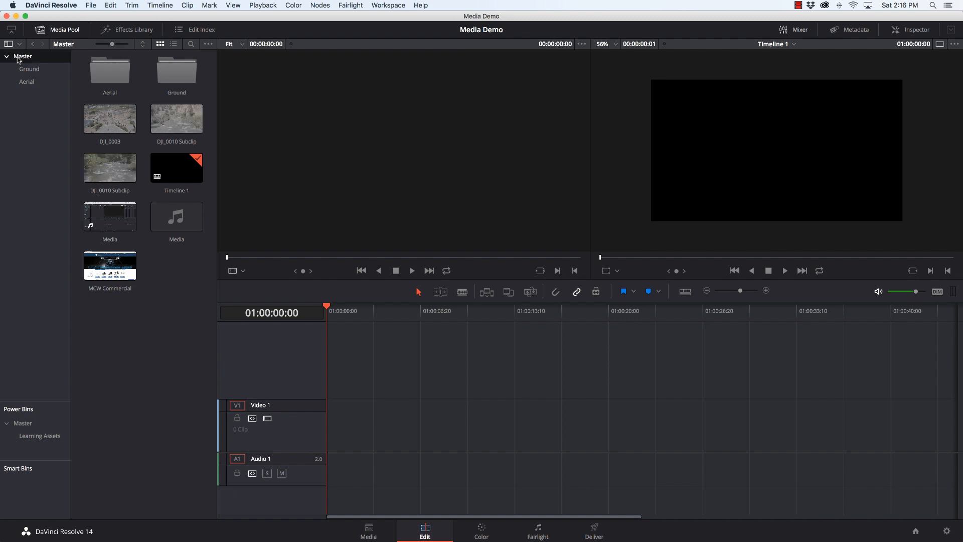
pyautogui.click(18, 70)
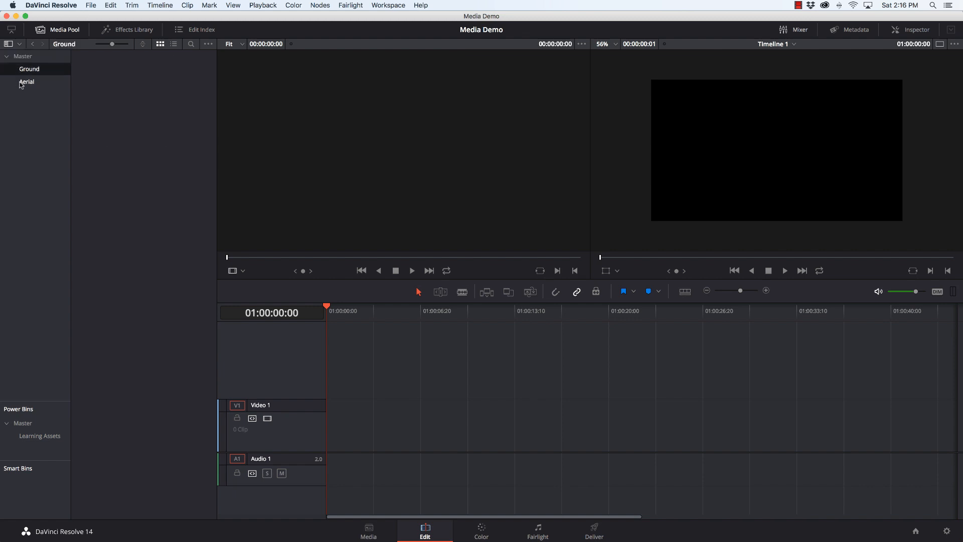
pyautogui.click(21, 83)
pyautogui.click(22, 58)
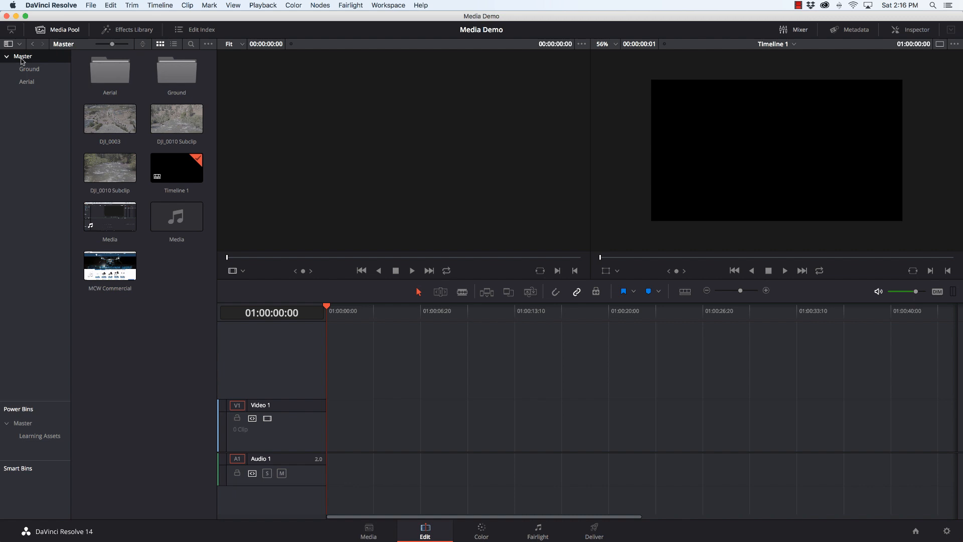
# Load DJI_0003 in the source viewer and mark an in point about a quarter through and an out point at 00:00:25:15
pyautogui.click(109, 125)
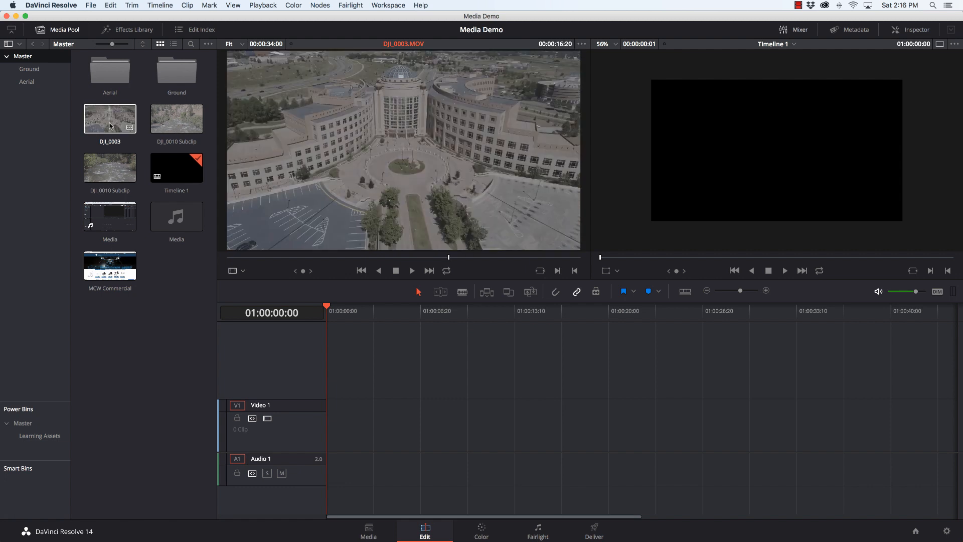
pyautogui.click(231, 258)
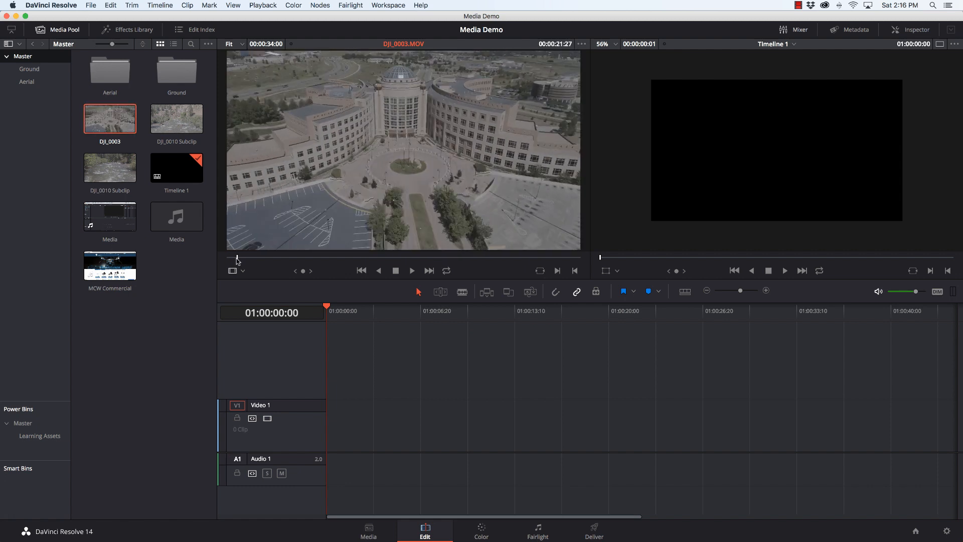
pyautogui.moveTo(231, 261); pyautogui.dragTo(493, 262)
pyautogui.press('i')
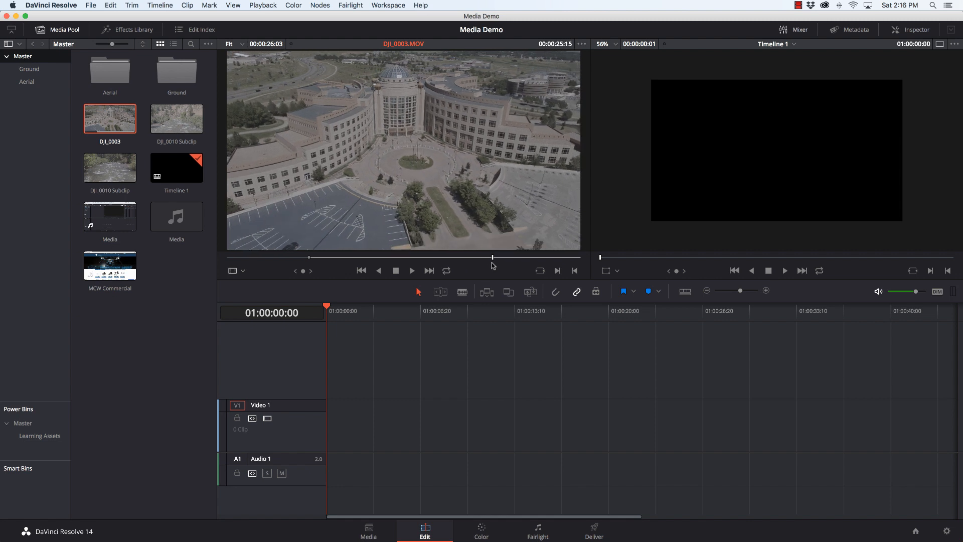
pyautogui.press('o')
# Edit the marked DJI_0003 range into Timeline 1 through the timeline viewer's edit overlay, and delete that clip from Video 1
pyautogui.moveTo(460, 225); pyautogui.dragTo(368, 194)
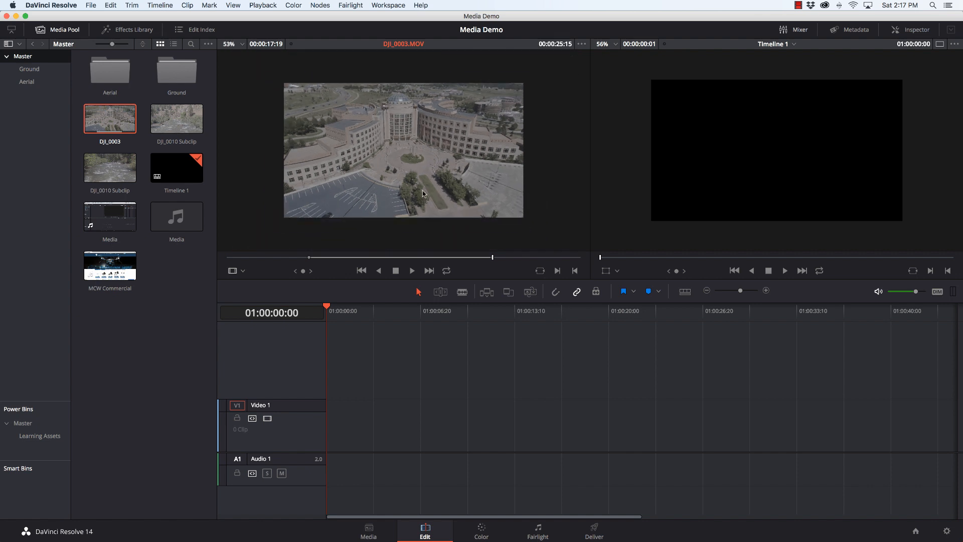
pyautogui.scroll(1, 426, 188)
pyautogui.scroll(-2, 425, 188)
pyautogui.scroll(1, 426, 188)
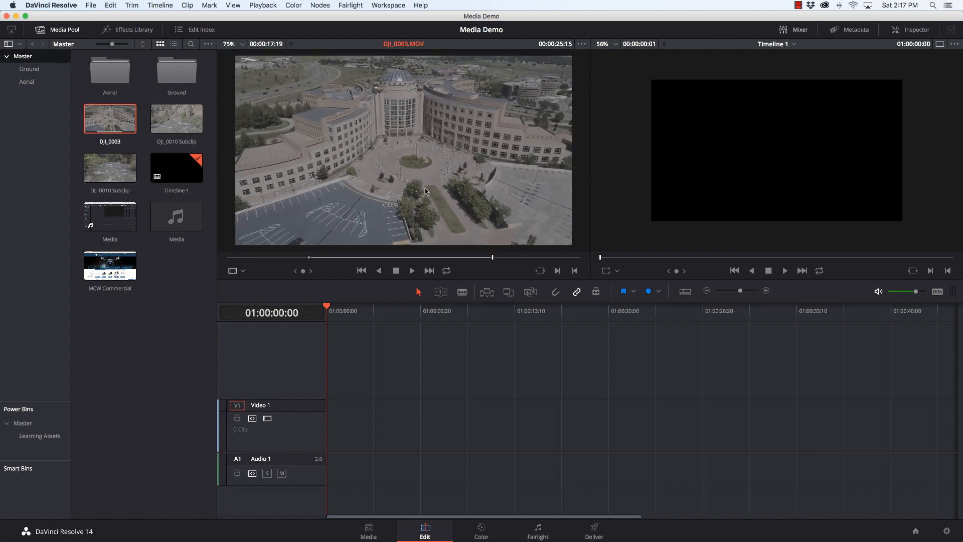
pyautogui.moveTo(426, 188); pyautogui.dragTo(822, 136)
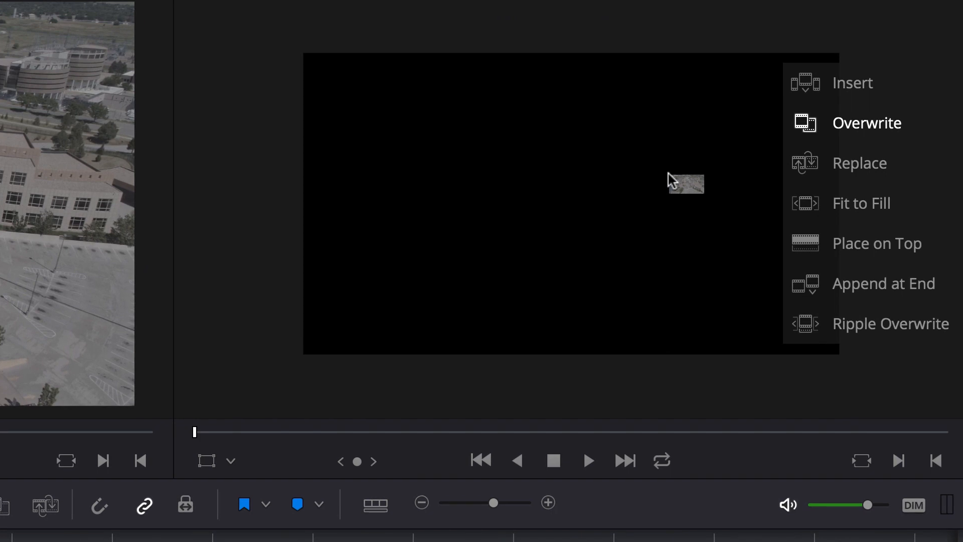
pyautogui.moveTo(668, 173); pyautogui.dragTo(899, 287)
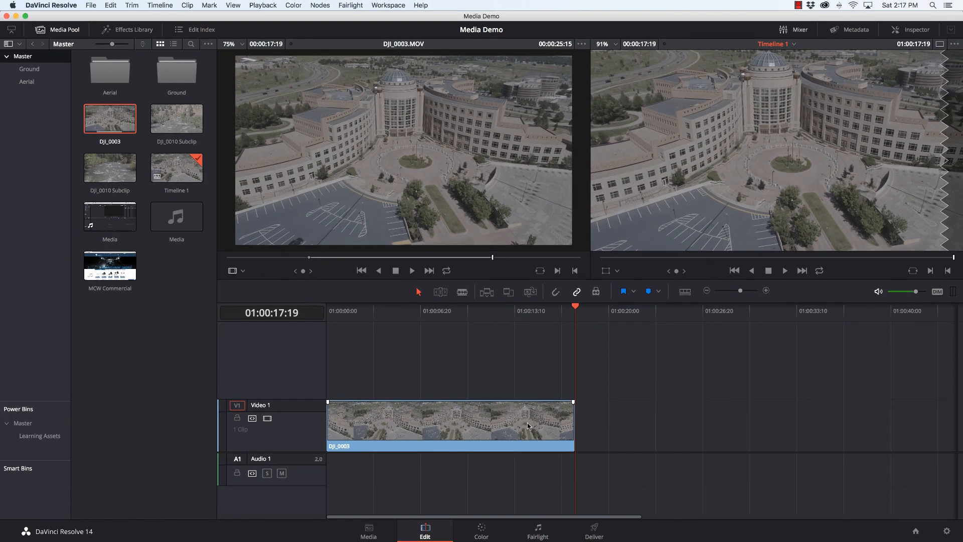
pyautogui.click(528, 425)
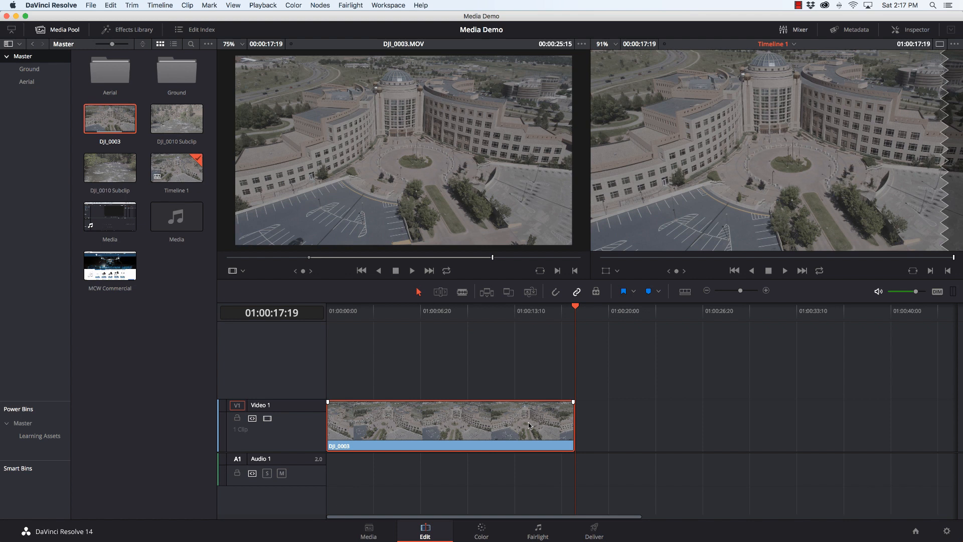
pyautogui.press('Delete')
# Insert the marked DJI_0003 range from the source viewer at the start of the Video 1 track
pyautogui.click(438, 209)
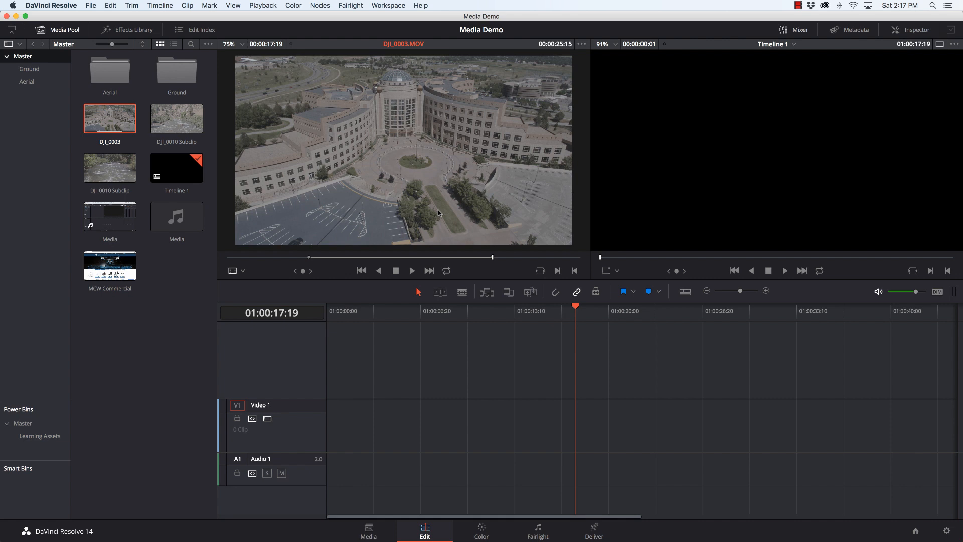
pyautogui.press('XF86AudioRaiseVolume')
pyautogui.press('F9')
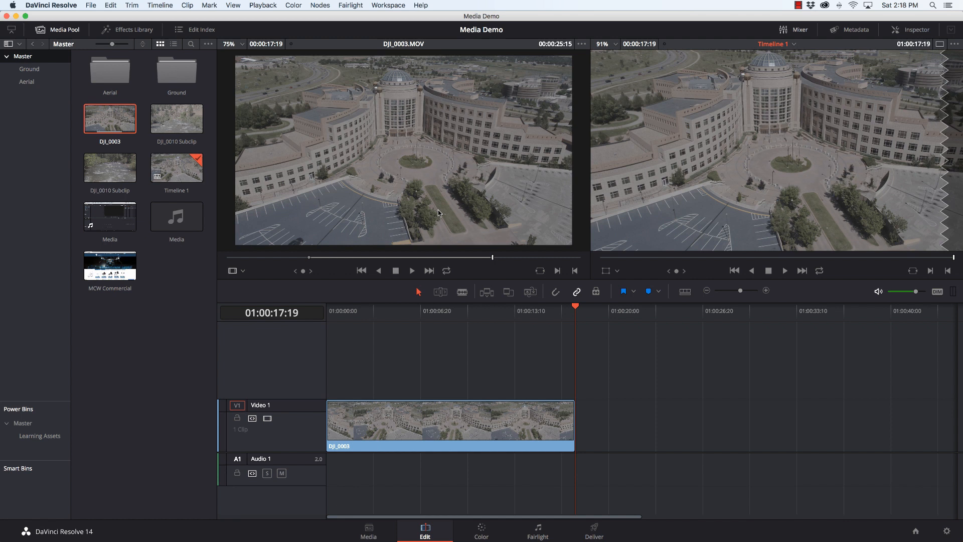
# Load the first DJI_0010 Subclip in the source viewer and mark its range from 00:00:05:05 to 00:00:07:11
pyautogui.doubleClick(167, 121)
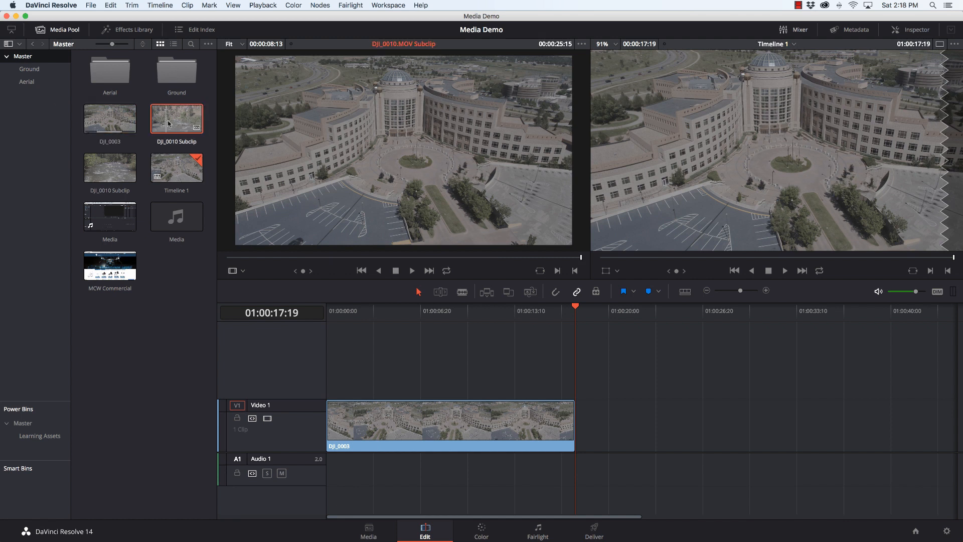
pyautogui.moveTo(253, 258); pyautogui.dragTo(284, 259)
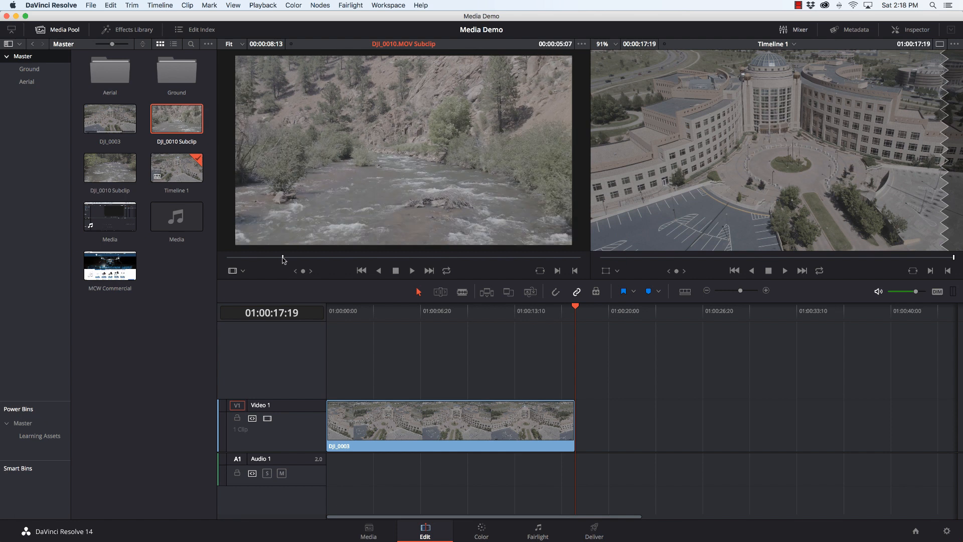
pyautogui.press('i')
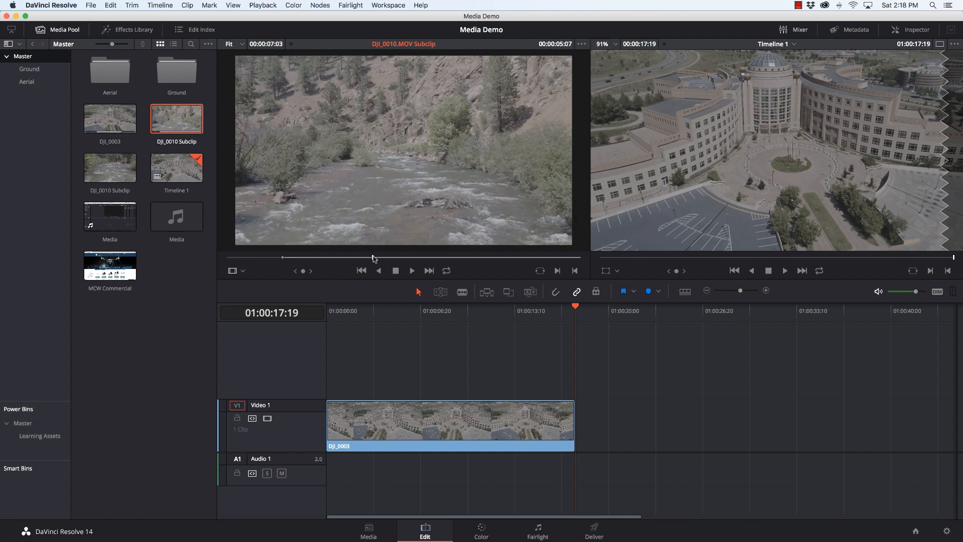
pyautogui.click(374, 258)
pyautogui.press('o')
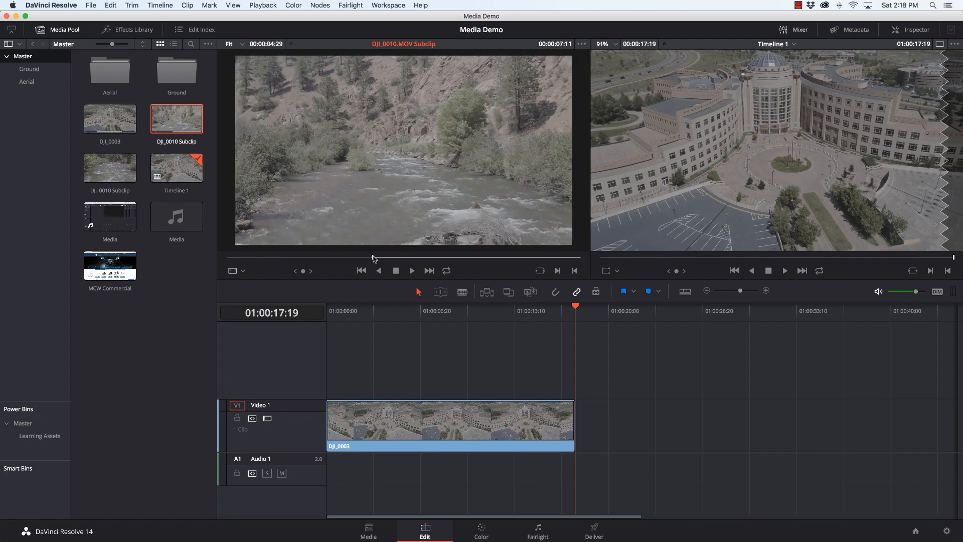
pyautogui.click(280, 258)
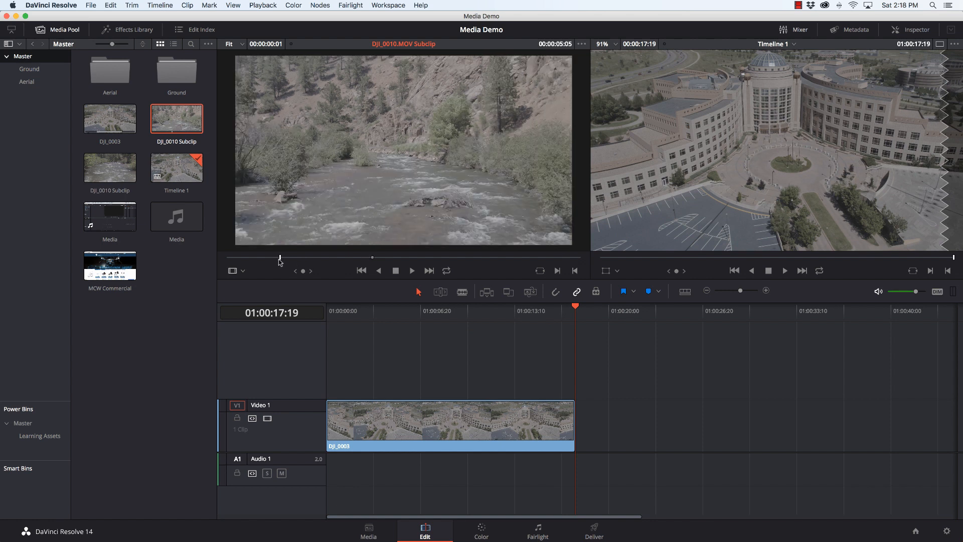
pyautogui.press('i')
# Try to place the marked DJI_0010 Subclip range by hand at the end of DJI_0003 on Video 1, and undo the placement
pyautogui.moveTo(425, 199); pyautogui.dragTo(572, 430)
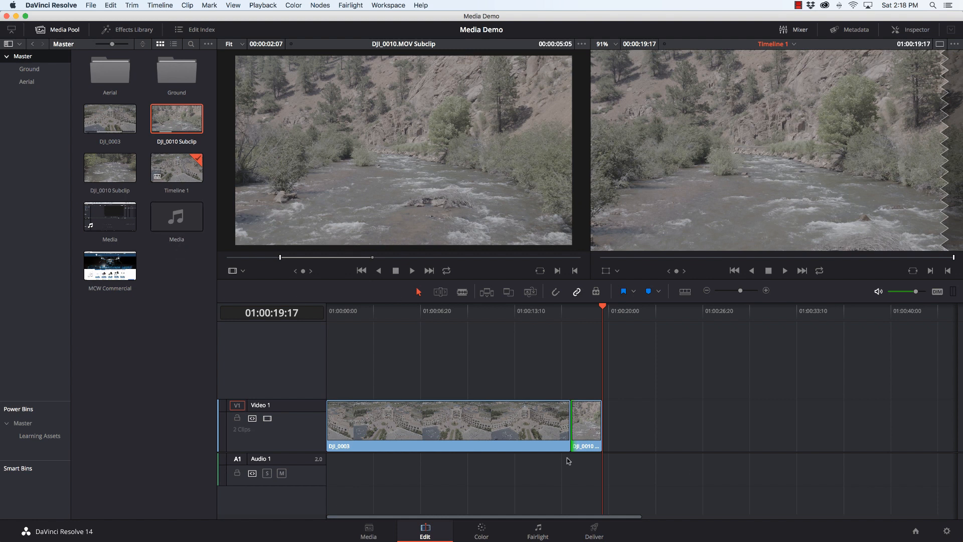
pyautogui.moveTo(583, 405); pyautogui.dragTo(569, 426)
pyautogui.moveTo(583, 424)
pyautogui.mouseDown()
pyautogui.moveTo(539, 424)
pyautogui.moveTo(605, 427)
pyautogui.moveTo(602, 386)
pyautogui.moveTo(587, 417)
pyautogui.mouseUp()
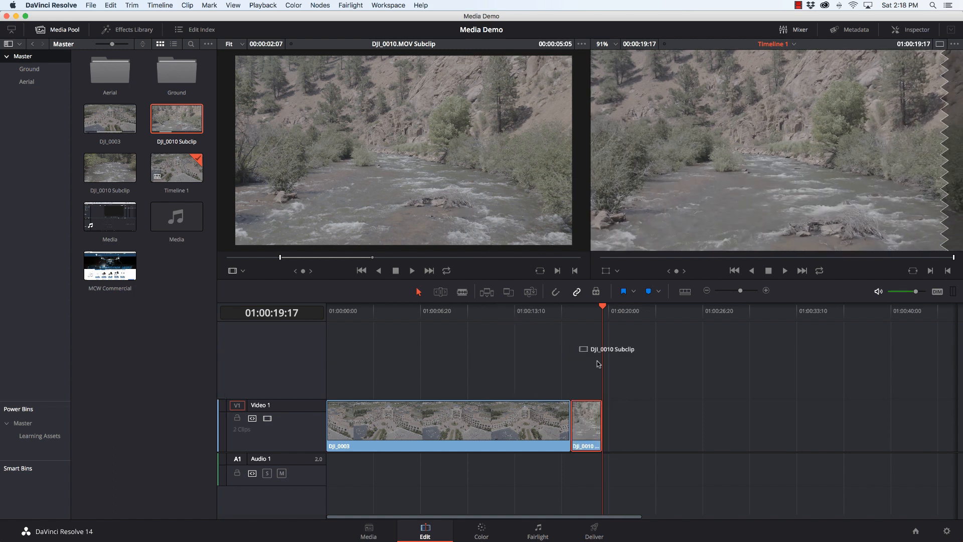
pyautogui.press('super+z')
pyautogui.press('super+z')
pyautogui.press('super+z')
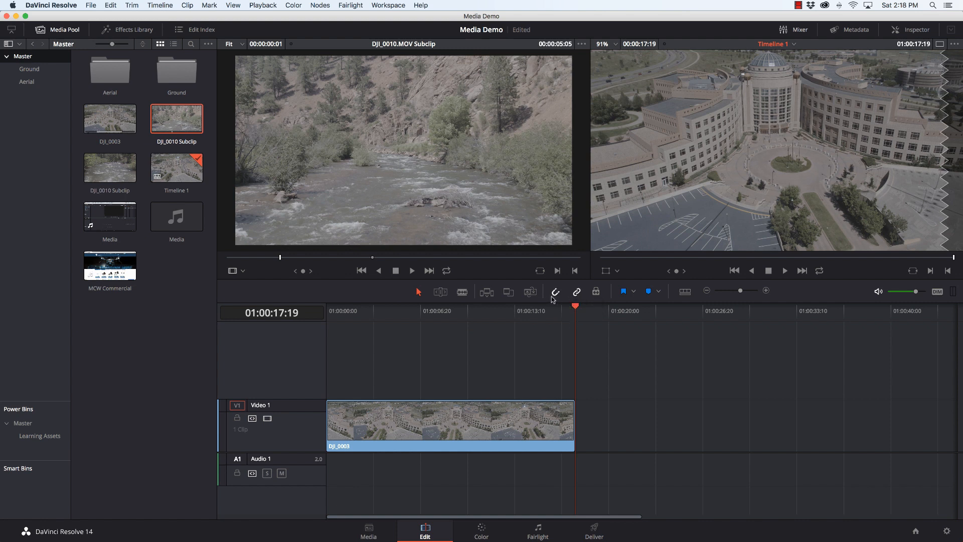
# Move DJI_0010 Subclip's in point to 00:00:05:06 and place the marked range on Video 1, snapped to the end of DJI_0003
pyautogui.scroll(-1, 426, 220)
pyautogui.scroll(-2, 426, 212)
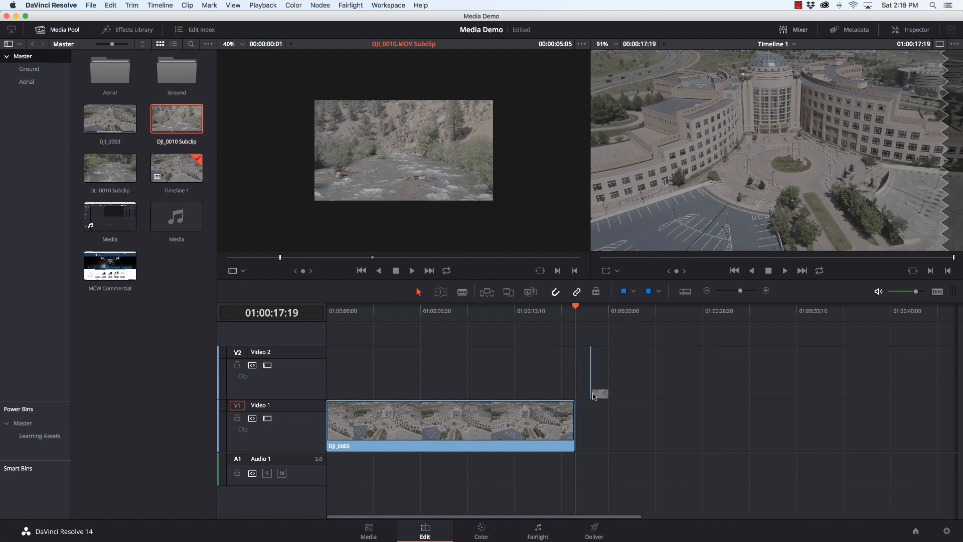
pyautogui.click(282, 257)
pyautogui.press('i')
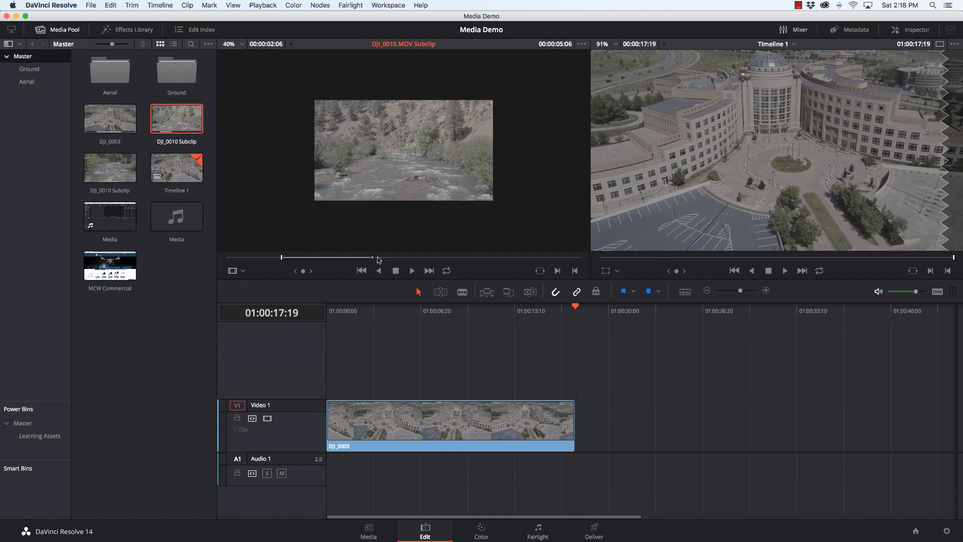
pyautogui.scroll(1, 410, 167)
pyautogui.scroll(1, 410, 168)
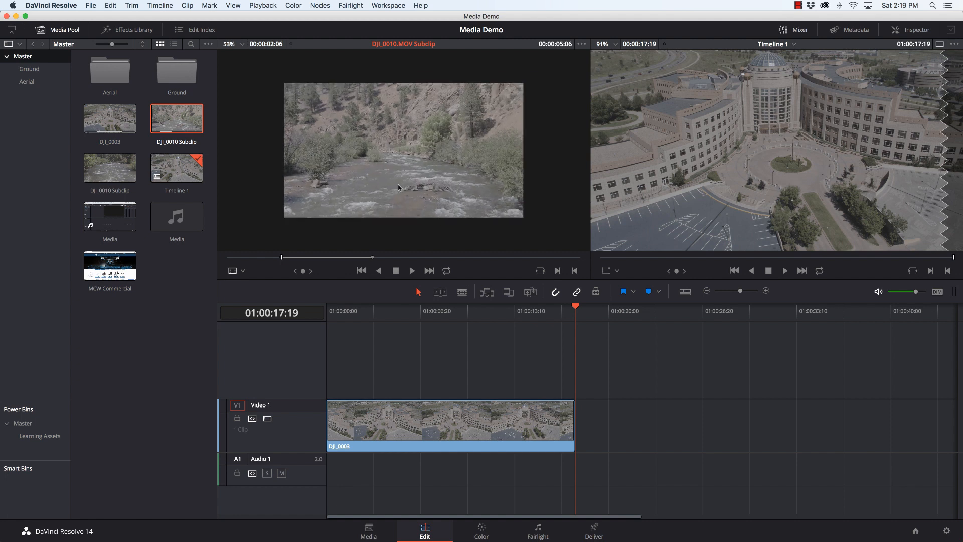
pyautogui.moveTo(452, 218); pyautogui.dragTo(577, 423)
pyautogui.press('Down')
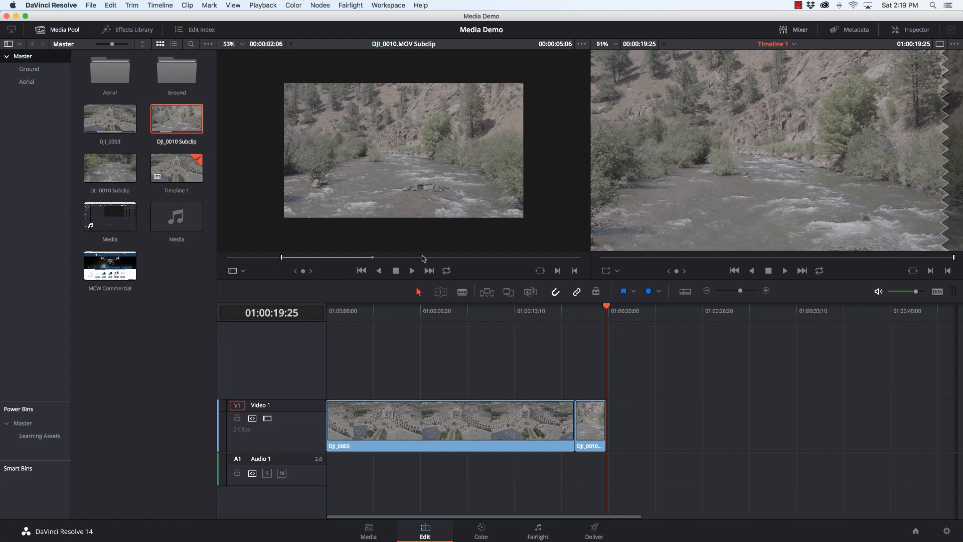
# Mark DJI_0010 Subclip from 00:00:09:02 to 00:00:10:22 and insert that range at the end of the clips on Video 1
pyautogui.moveTo(425, 258); pyautogui.dragTo(445, 257)
pyautogui.press('i')
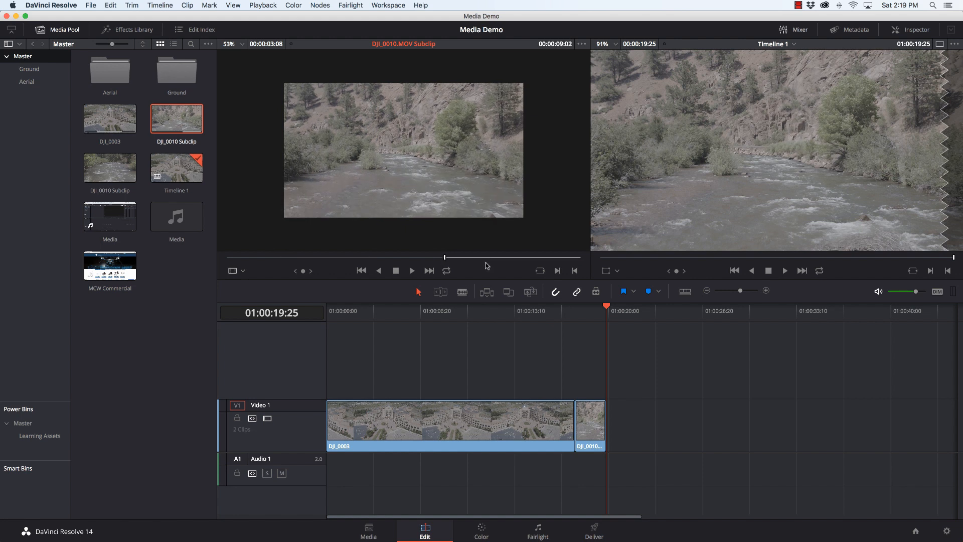
pyautogui.click(515, 257)
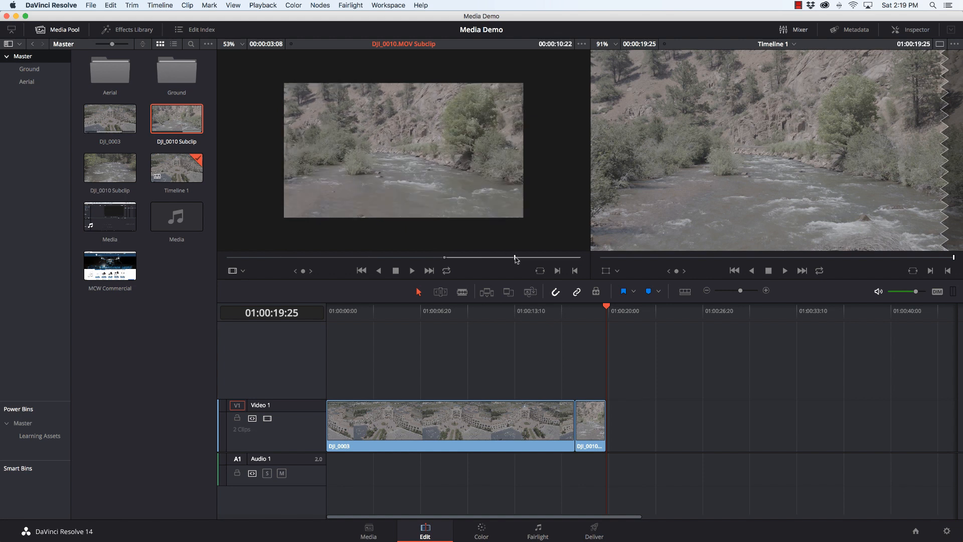
pyautogui.press('o')
pyautogui.press('F9')
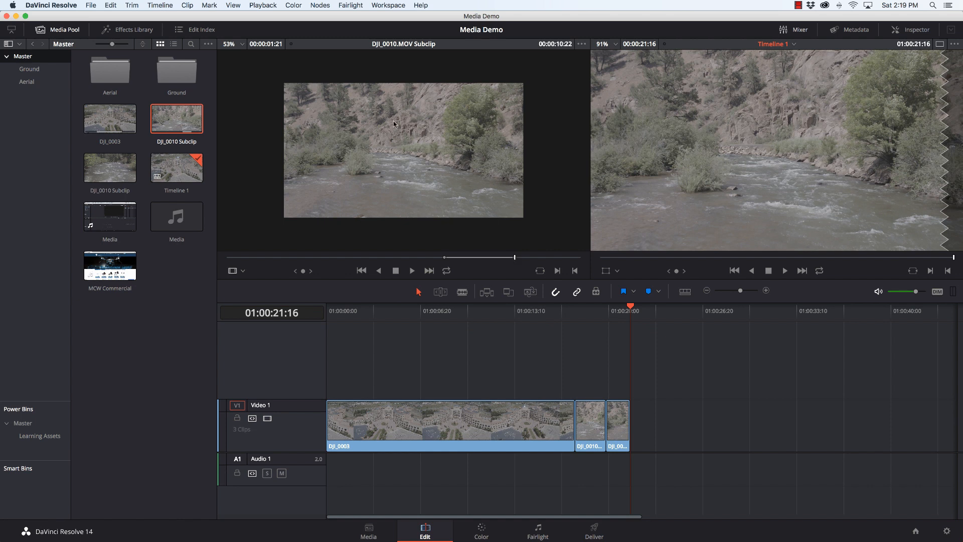
# Zoom in on the source image, and set both the timeline viewer and the source viewer to Fit
pyautogui.scroll(1, 395, 134)
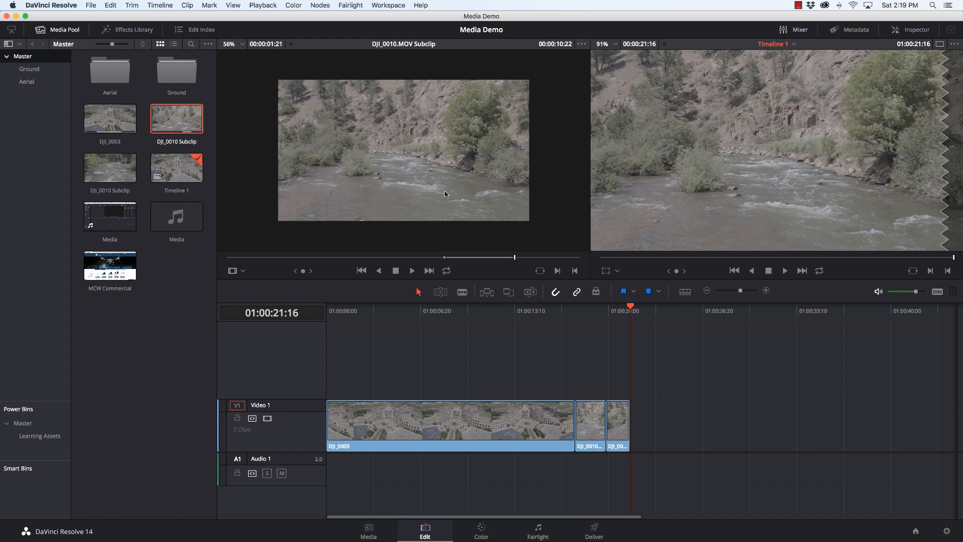
pyautogui.scroll(10, 445, 194)
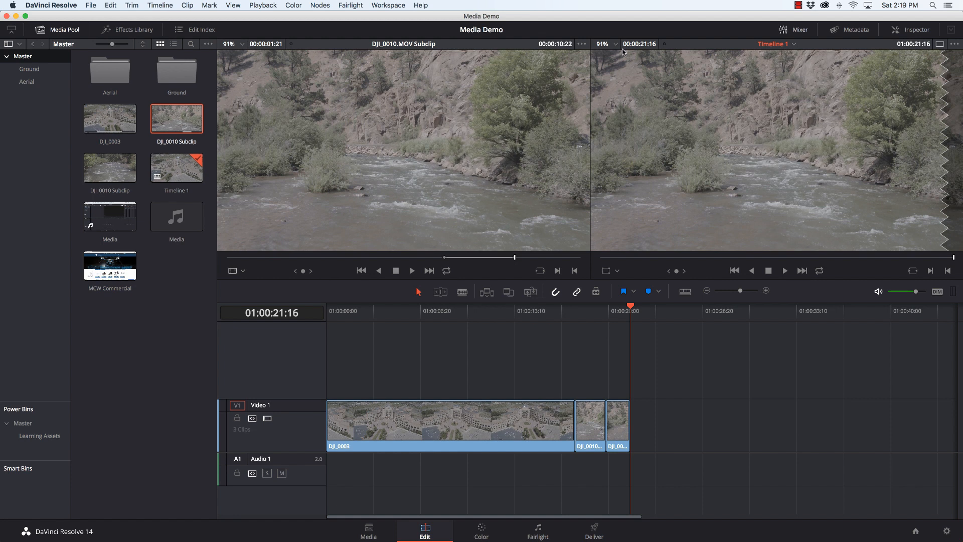
pyautogui.click(602, 46)
pyautogui.click(608, 59)
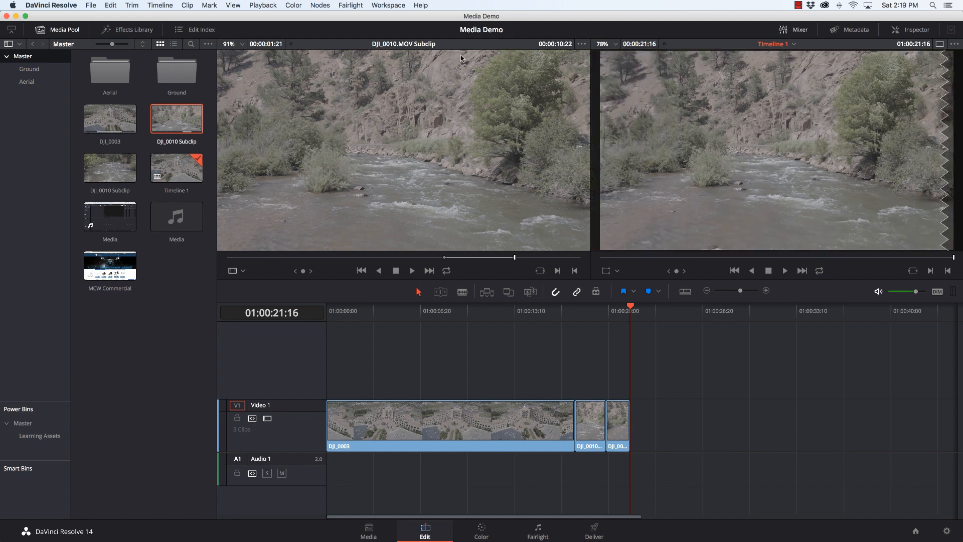
pyautogui.click(231, 44)
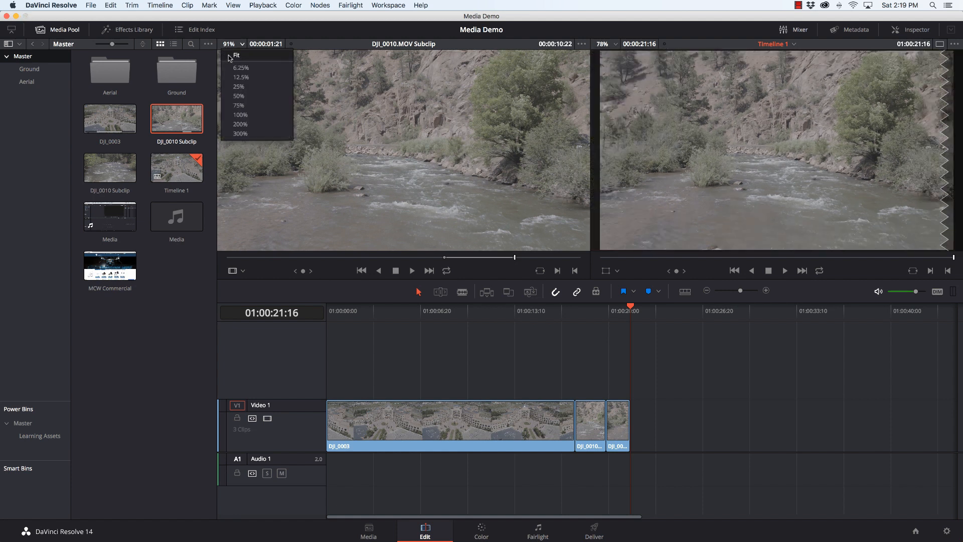
pyautogui.click(234, 56)
# Magnify the source image to 241% and return the source viewer to Fit
pyautogui.scroll(-2, 356, 165)
pyautogui.scroll(6, 357, 165)
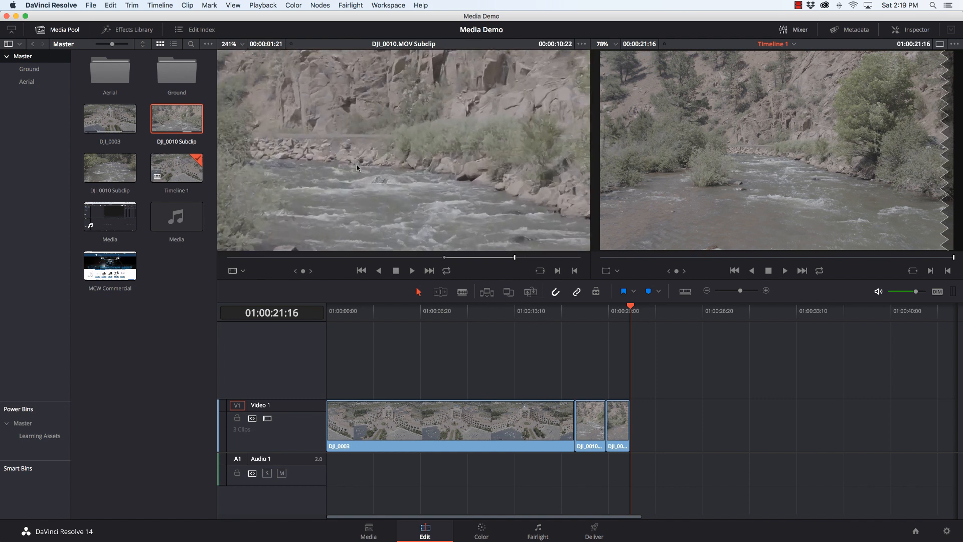
pyautogui.click(229, 45)
pyautogui.click(229, 54)
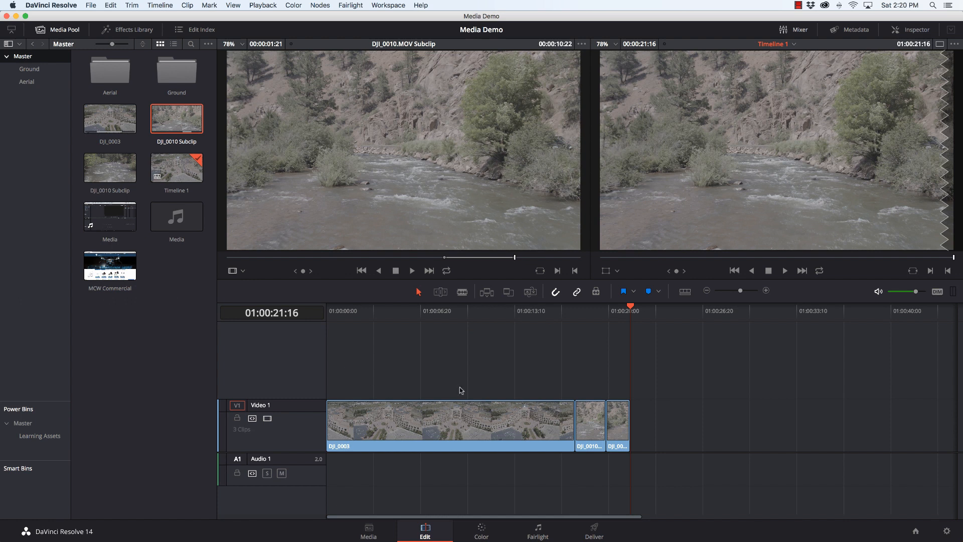
# Load the second DJI_0010 Subclip in the source viewer and mark its range from 00:00:42:17 to 00:00:43:20
pyautogui.doubleClick(110, 168)
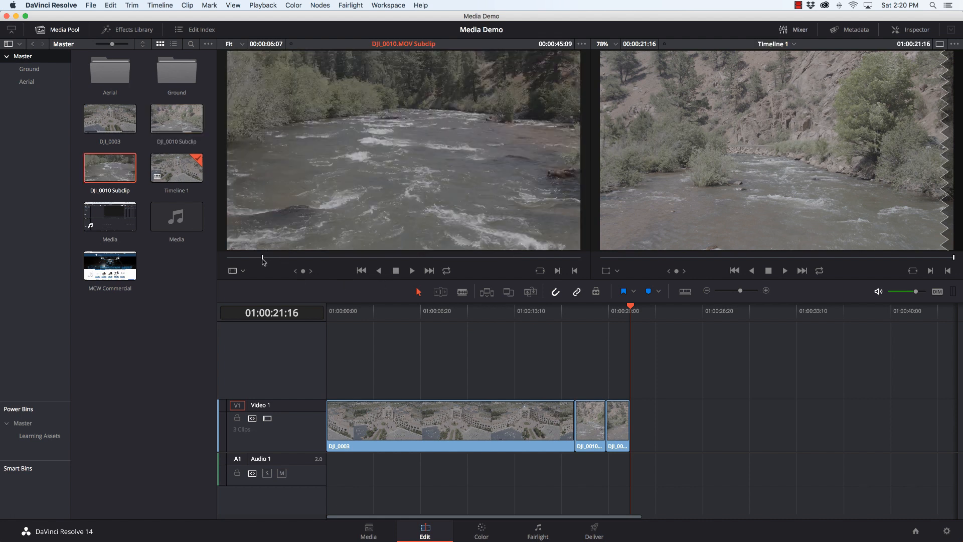
pyautogui.press('i')
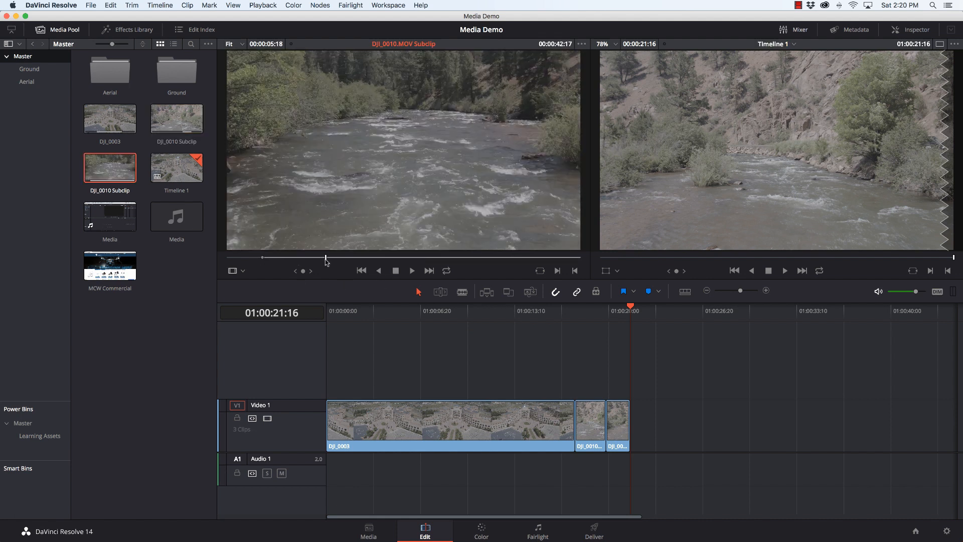
pyautogui.press('o')
# Place the marked range on a new Video 2 track above DJI_0003, starting at about 01:00:15:24
pyautogui.moveTo(349, 203); pyautogui.dragTo(553, 360)
pyautogui.click(565, 312)
pyautogui.click(549, 312)
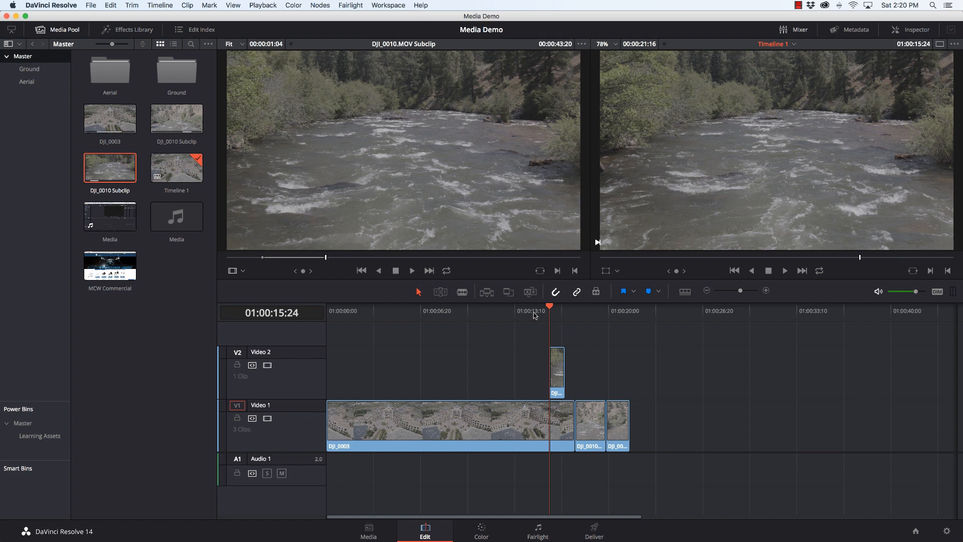
# Play the timeline through the overlay clip on Video 2, and delete that clip
pyautogui.click(529, 312)
pyautogui.press('space')
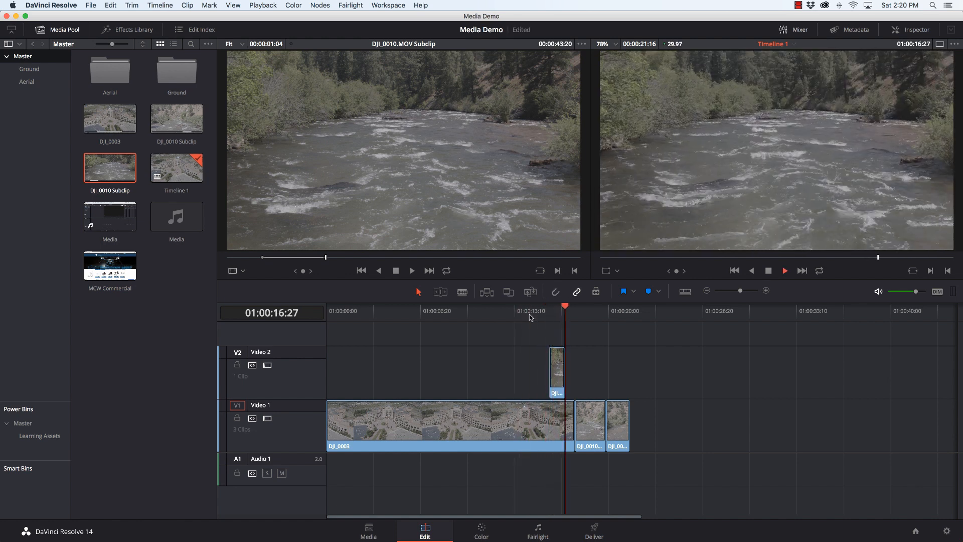
pyautogui.press('space')
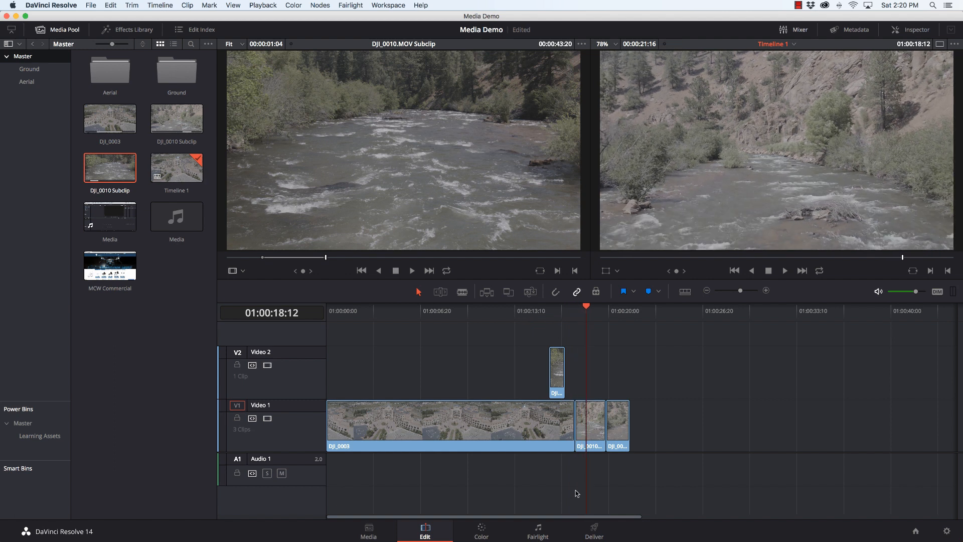
pyautogui.click(557, 381)
pyautogui.press('Delete')
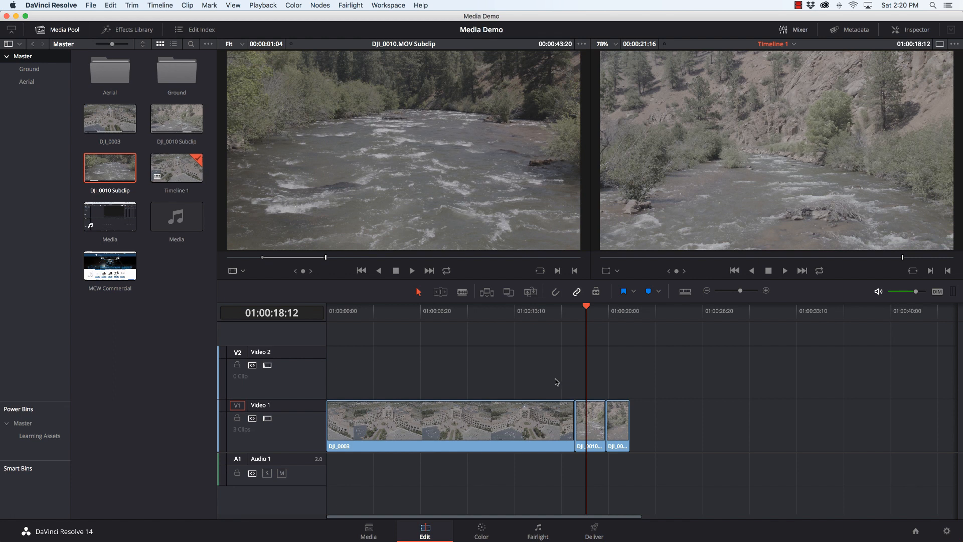
# Select DJI_0003 on Video 1, park the playhead at 01:00:07:13, and show the clip's settings in the Inspector
pyautogui.click(525, 423)
pyautogui.click(431, 316)
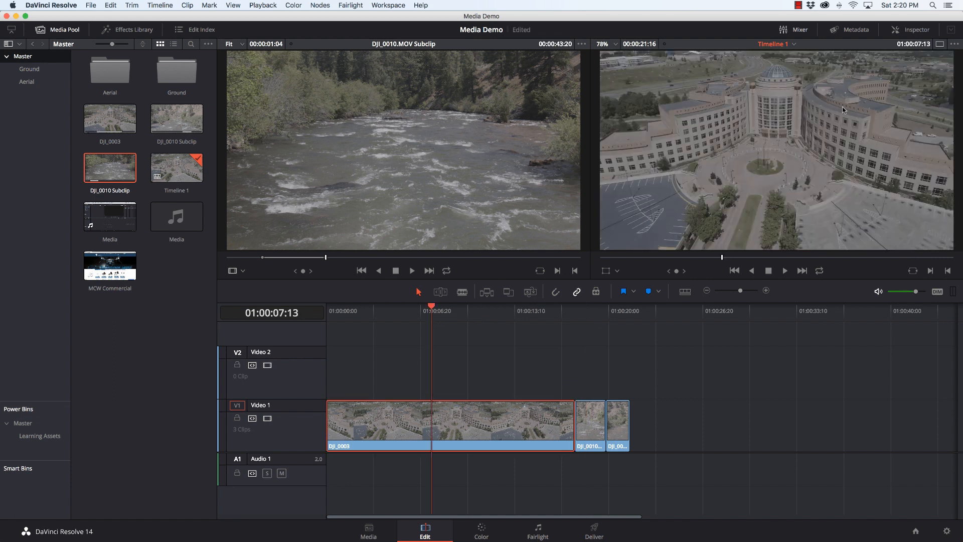
pyautogui.click(912, 32)
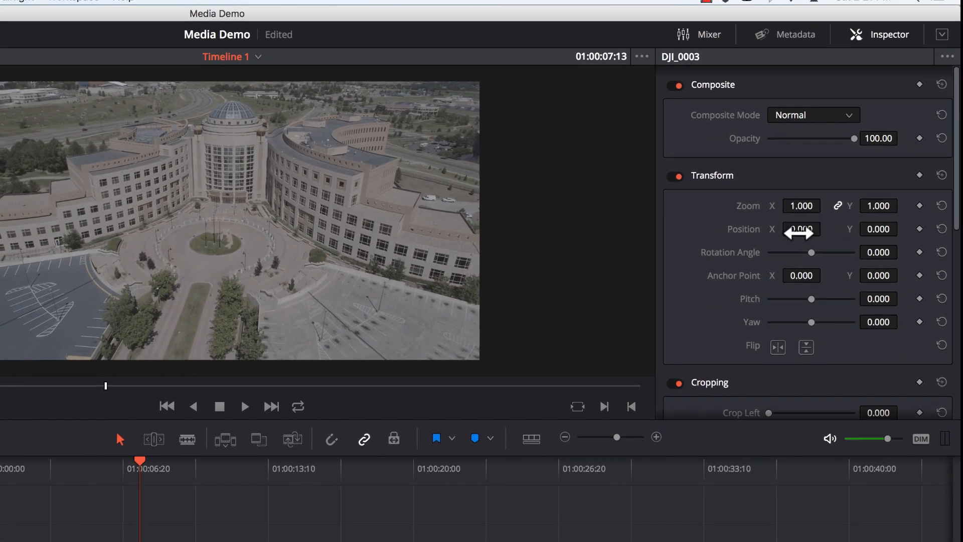
# Try a zoom of 3.060 and a position of X 133, Y 205 on DJI_0003, and reset both settings
pyautogui.moveTo(800, 205); pyautogui.dragTo(801, 205)
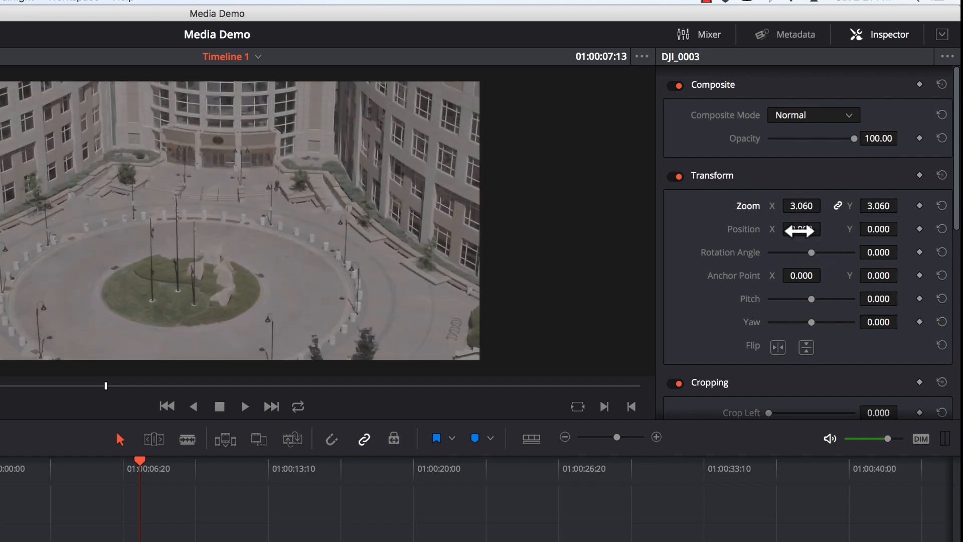
pyautogui.moveTo(800, 228); pyautogui.dragTo(898, 228)
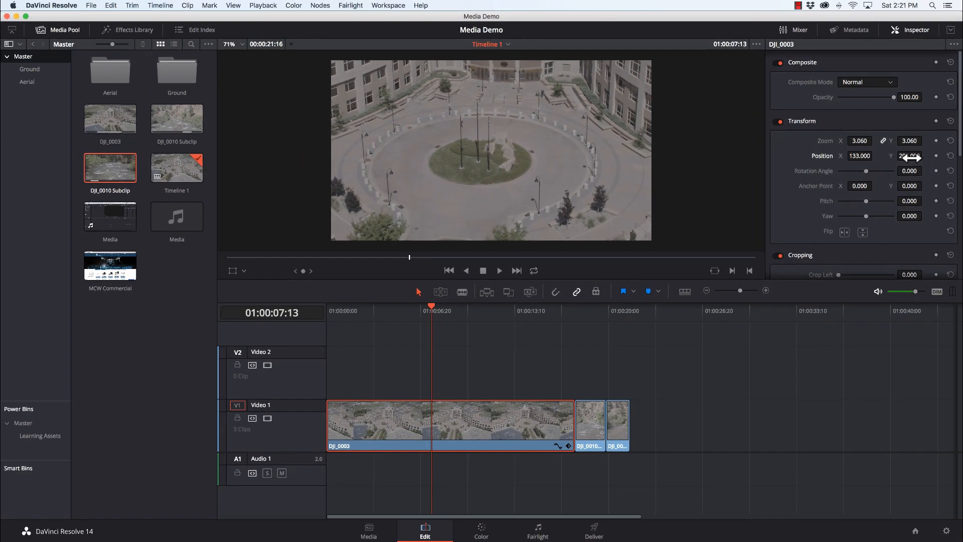
pyautogui.scroll(-1, 910, 157)
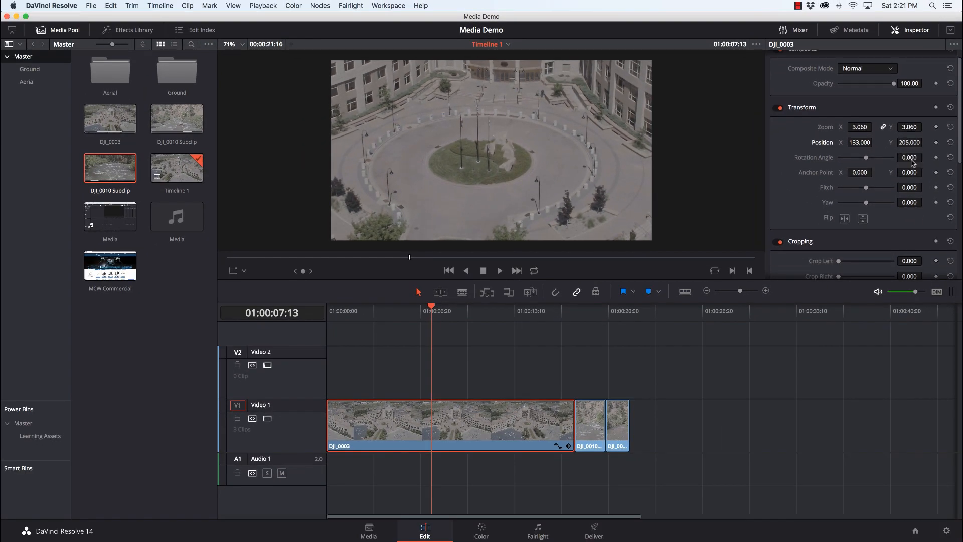
pyautogui.click(951, 128)
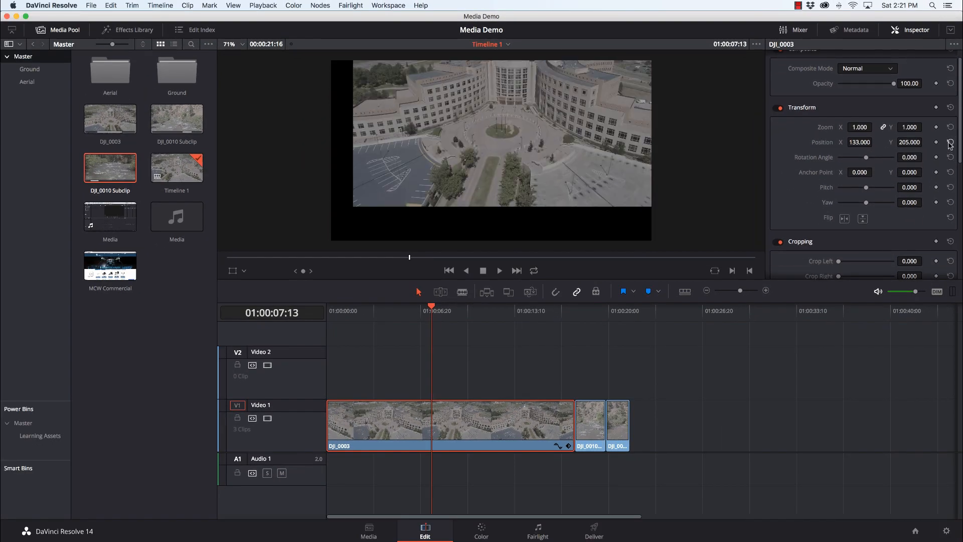
pyautogui.click(951, 143)
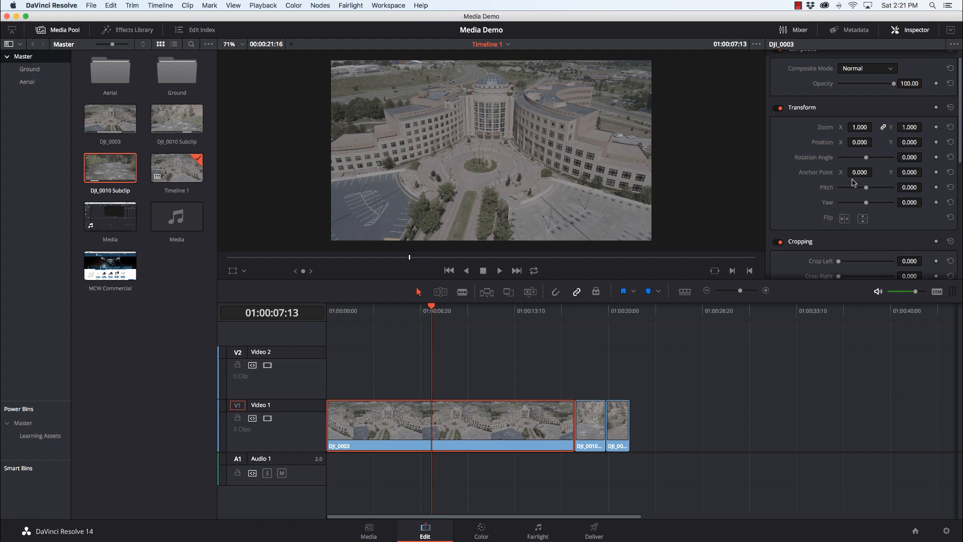
# Examine DJI_0003's Cropping, Dynamic Zoom, Retime And Scaling, and Lens Correction settings, including the Retime Process options
pyautogui.scroll(-4, 840, 202)
pyautogui.scroll(-4, 841, 202)
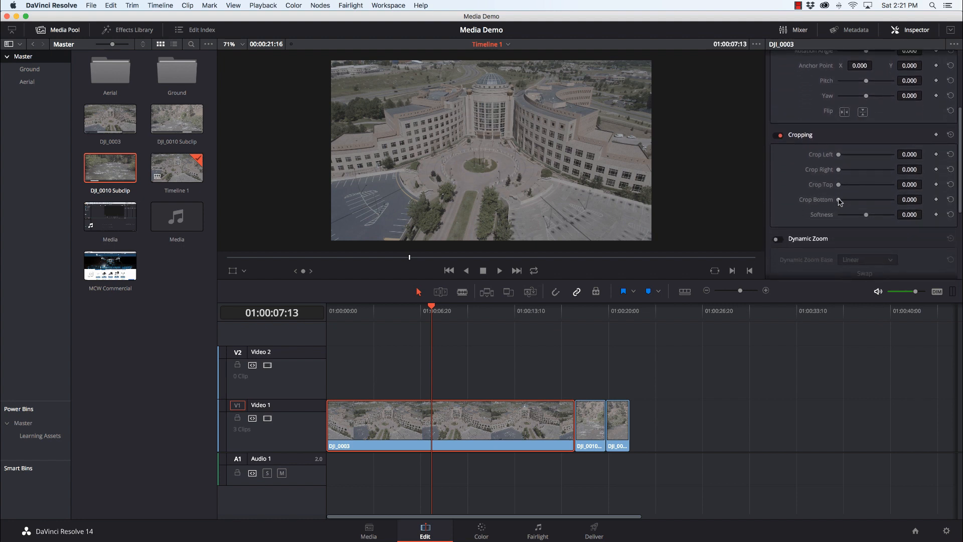
pyautogui.scroll(-6, 841, 200)
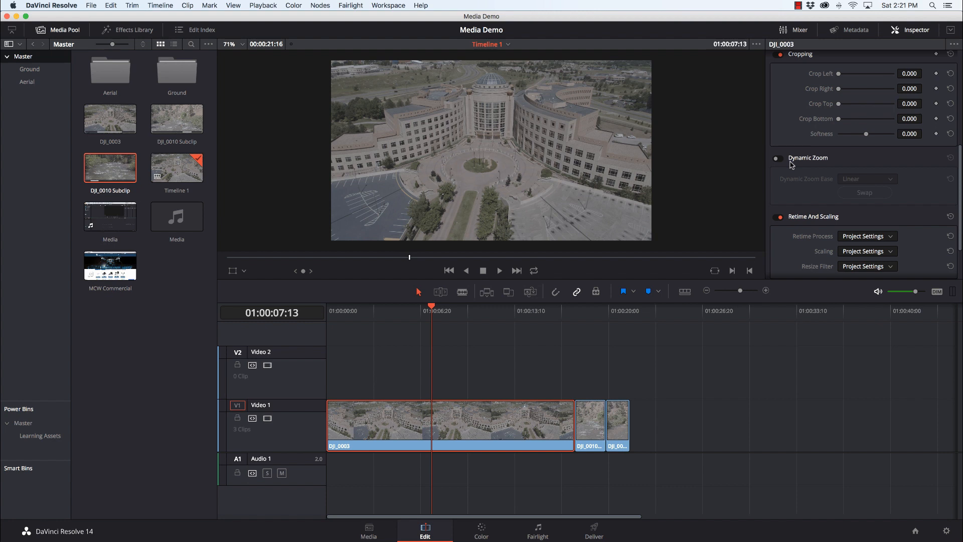
pyautogui.scroll(-3, 791, 165)
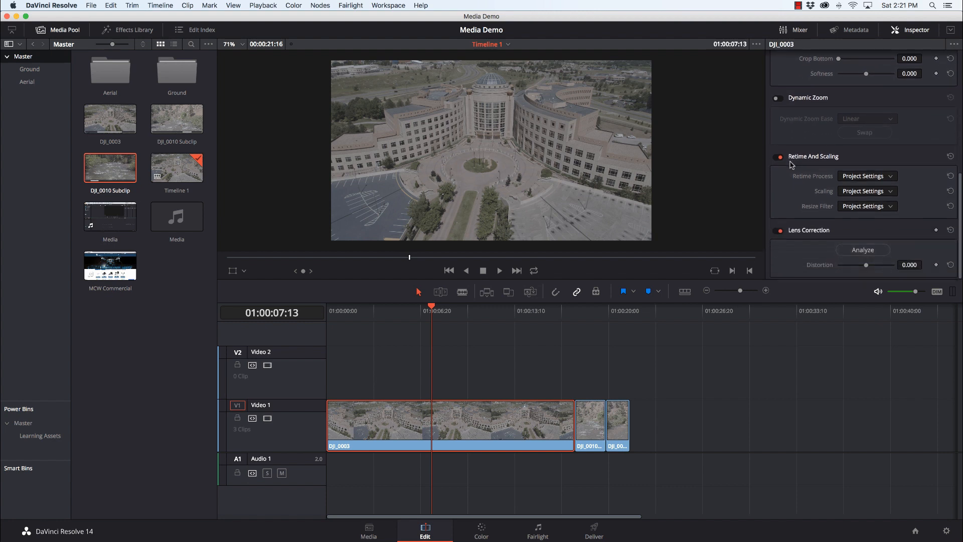
pyautogui.click(882, 178)
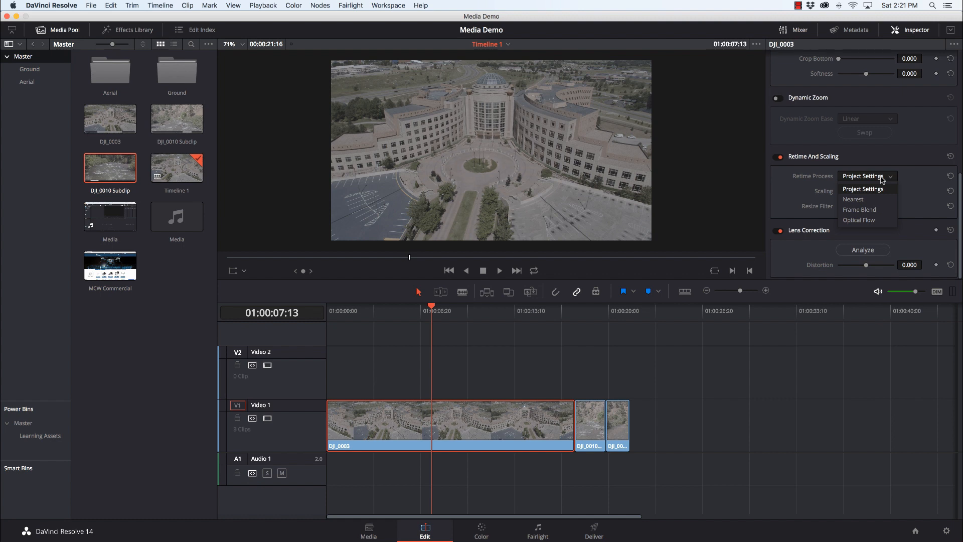
pyautogui.click(926, 193)
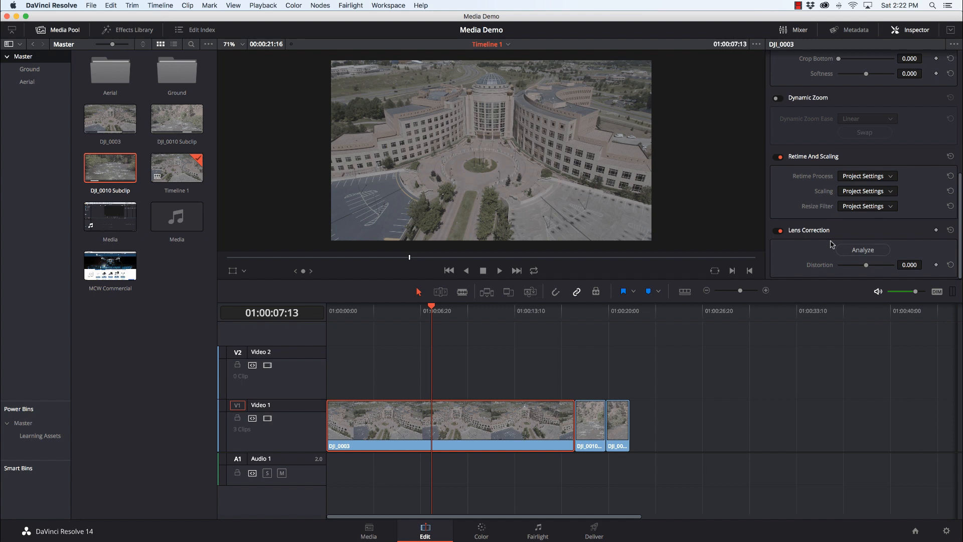
pyautogui.scroll(10, 831, 244)
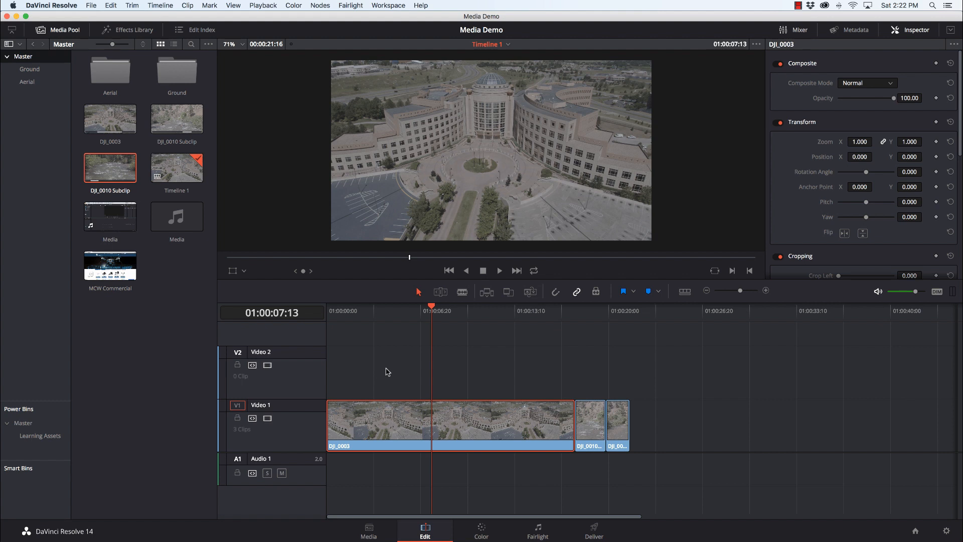
# Try a speed of 89% for DJI_0003 with Change Clip Speed, and cancel the change
pyautogui.rightClick(391, 420)
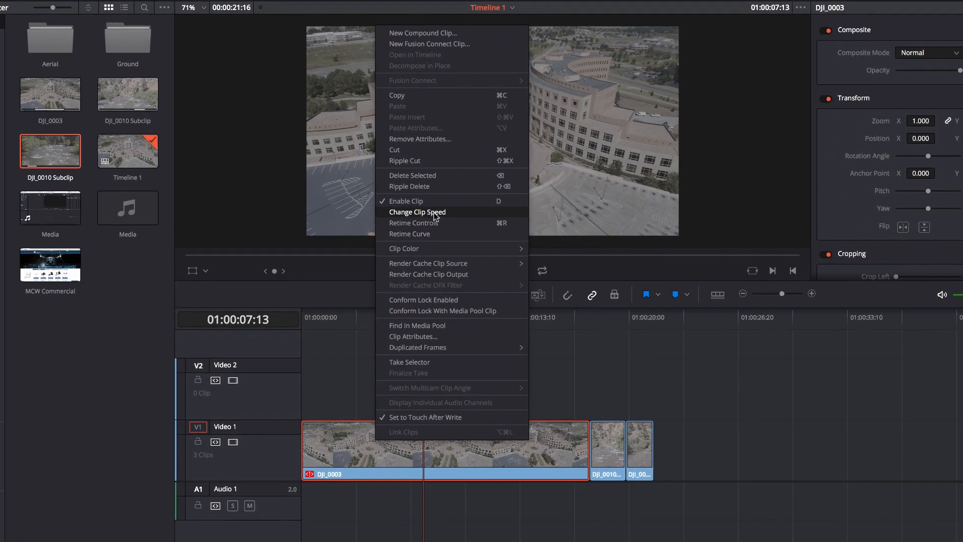
pyautogui.click(441, 221)
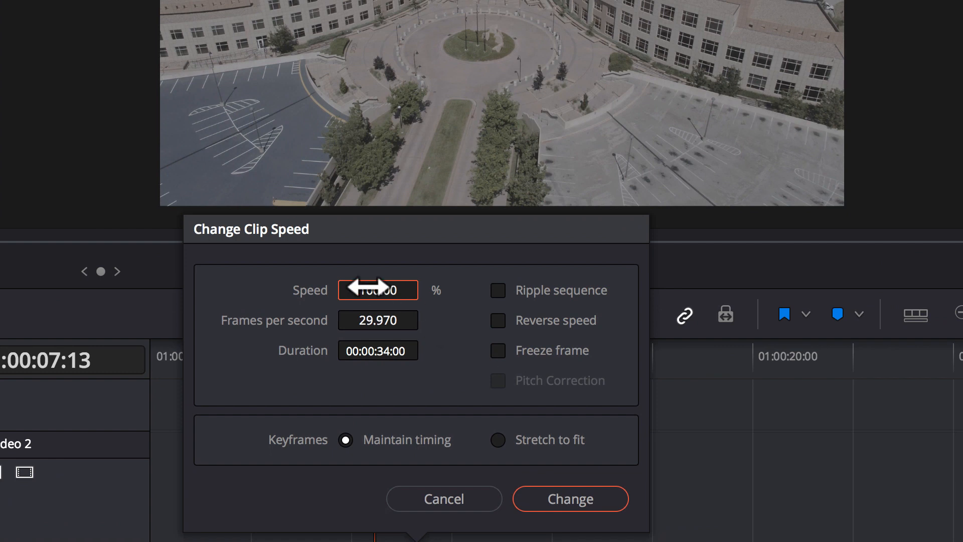
pyautogui.moveTo(369, 288)
pyautogui.mouseDown()
pyautogui.moveTo(398, 287)
pyautogui.moveTo(349, 287)
pyautogui.moveTo(372, 287)
pyautogui.moveTo(363, 287)
pyautogui.mouseUp()
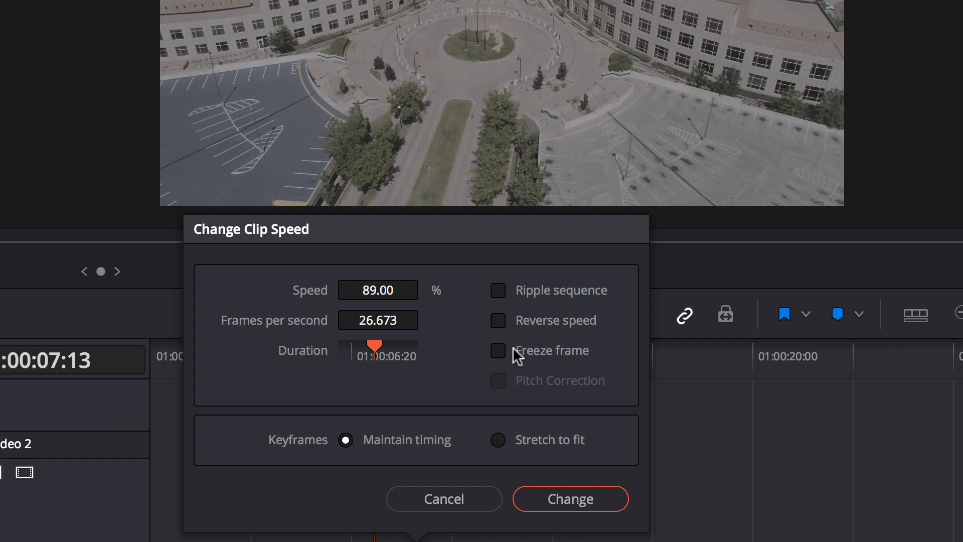
pyautogui.click(453, 500)
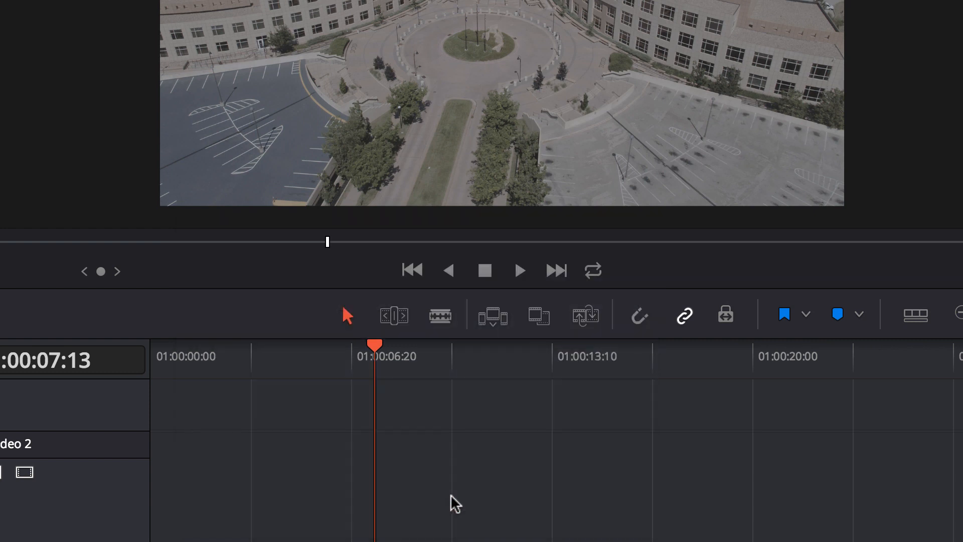
# Show the Retime Controls on the DJI_0003 clip on Video 1
pyautogui.press('w')
pyautogui.rightClick(451, 496)
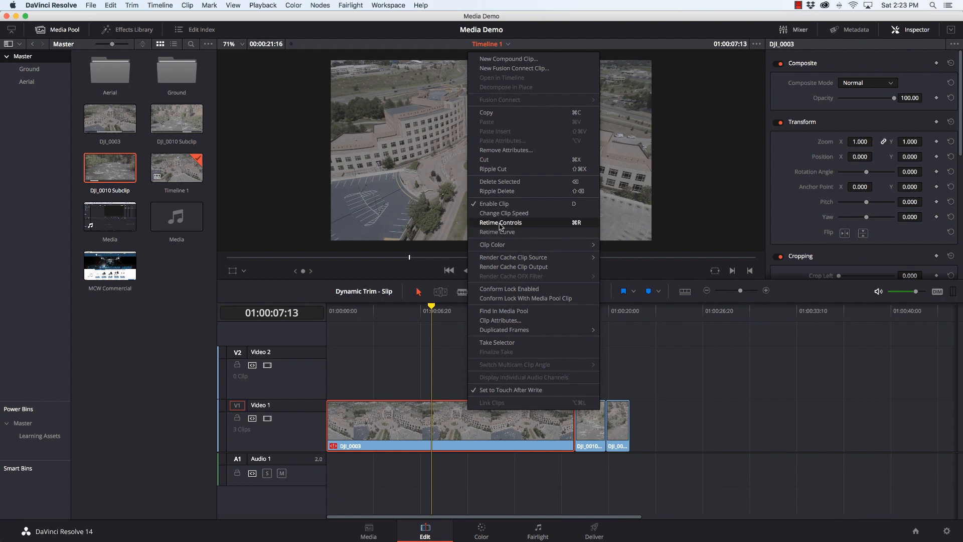
pyautogui.click(501, 224)
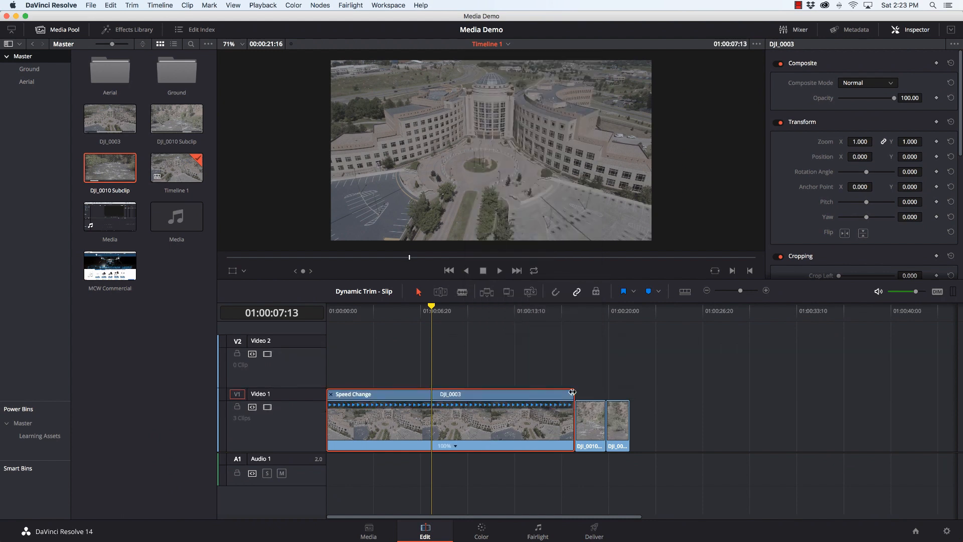
# Try a 200% speed on DJI_0003 through its retime controls, and undo the change
pyautogui.click(456, 448)
pyautogui.moveTo(502, 462)
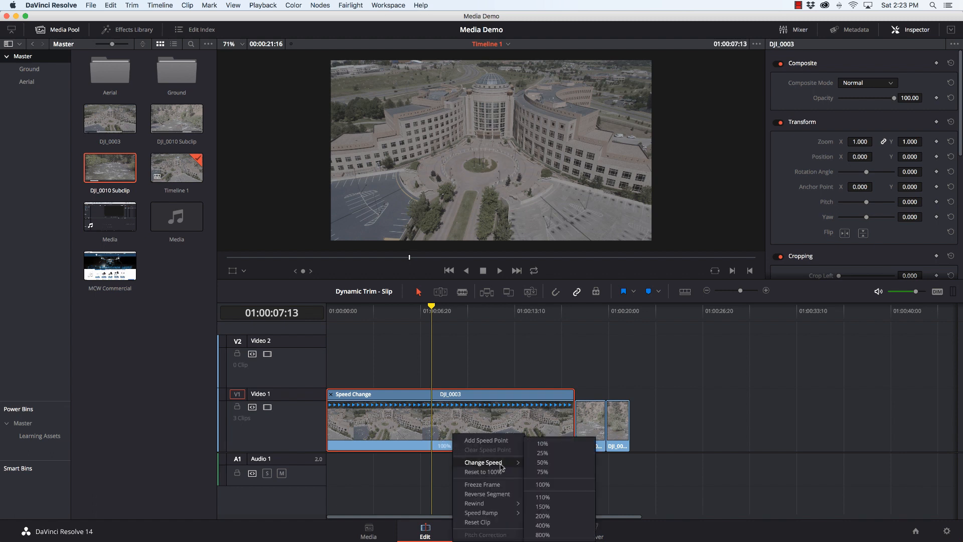
pyautogui.click(563, 517)
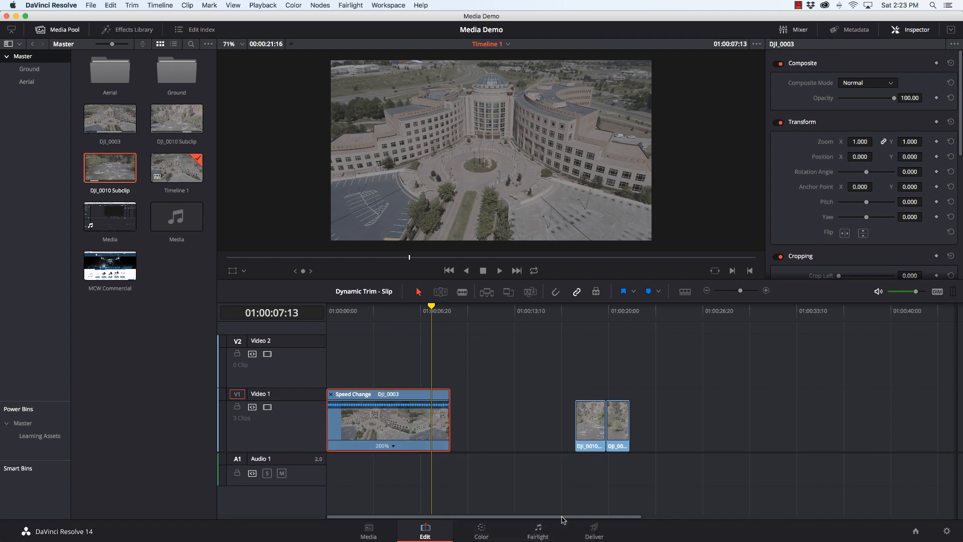
pyautogui.press('super+z')
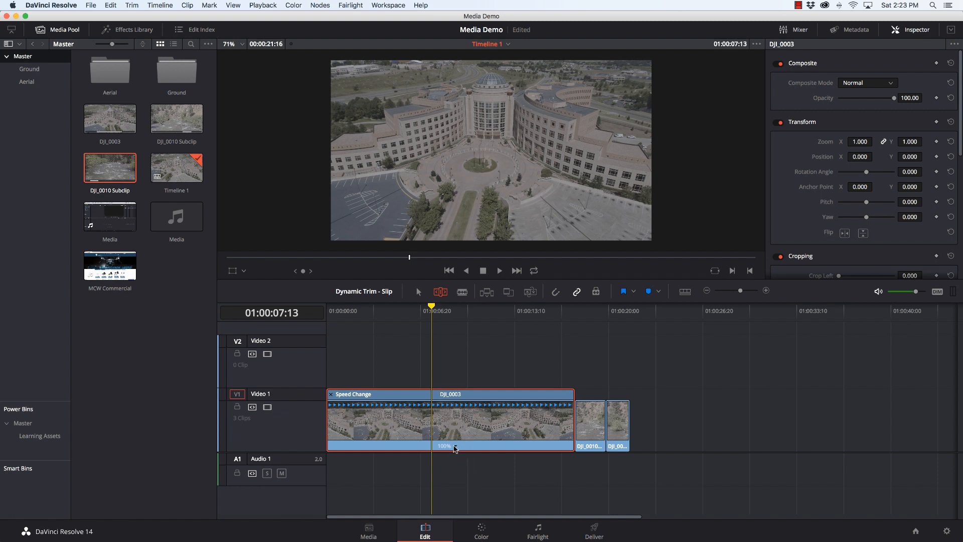
# Set DJI_0003's speed to 200% through its retime controls, then stretch the retimed clip's end to about 137% speed
pyautogui.click(455, 447)
pyautogui.moveTo(483, 462)
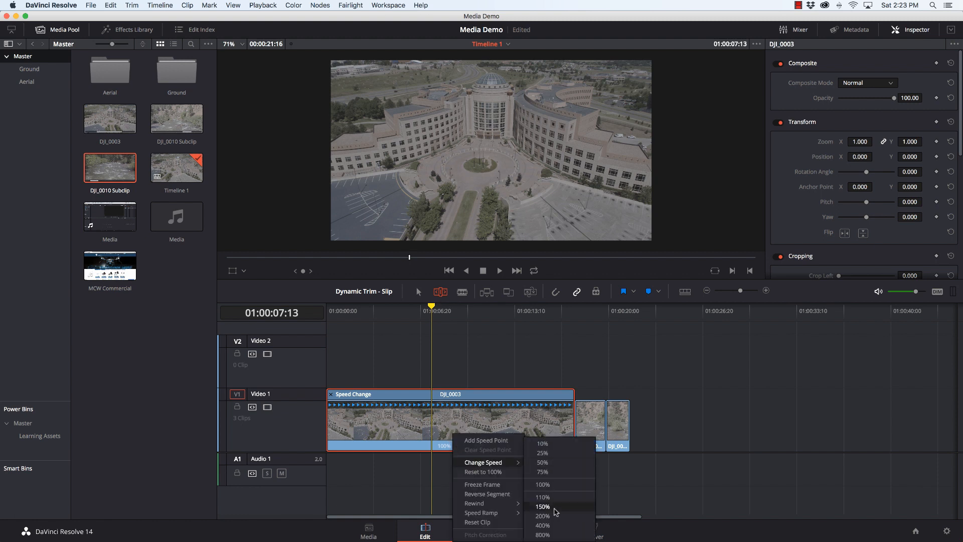
pyautogui.click(546, 516)
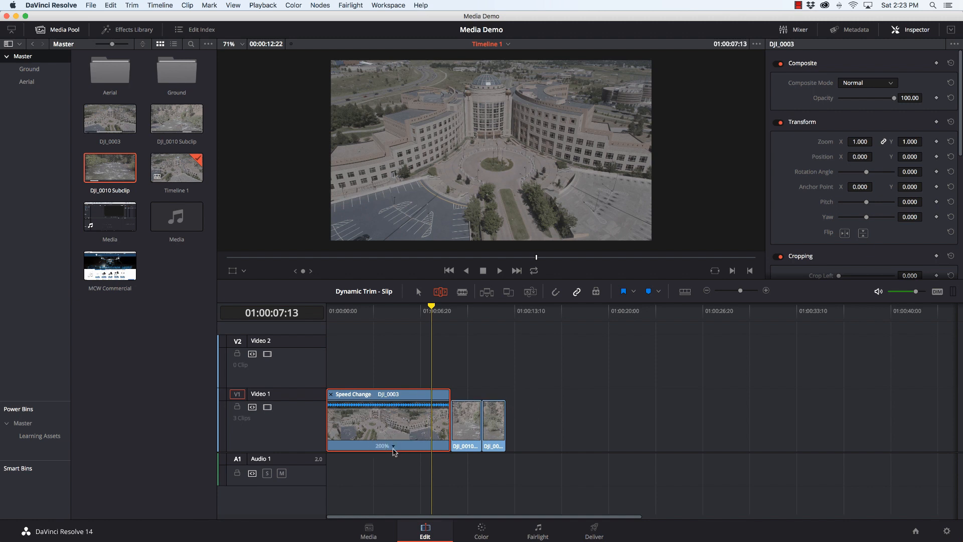
pyautogui.moveTo(449, 391); pyautogui.dragTo(507, 393)
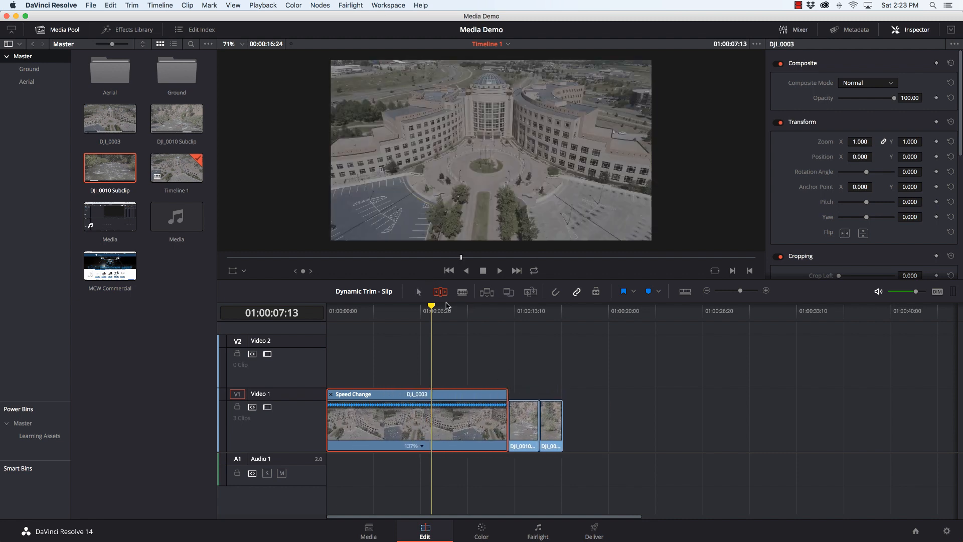
# Turn off Dynamic Trim, hide DJI_0003's Retime Controls and undo the last small speed adjustment
pyautogui.moveTo(505, 391)
pyautogui.mouseDown()
pyautogui.moveTo(561, 392)
pyautogui.moveTo(432, 396)
pyautogui.moveTo(501, 397)
pyautogui.mouseUp()
pyautogui.press('w')
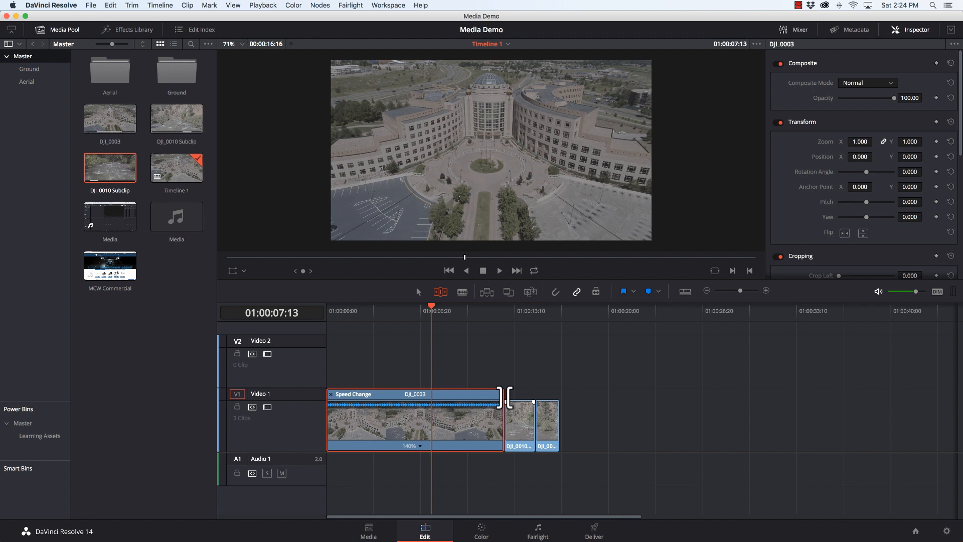
pyautogui.press('super+r')
pyautogui.press('super+z')
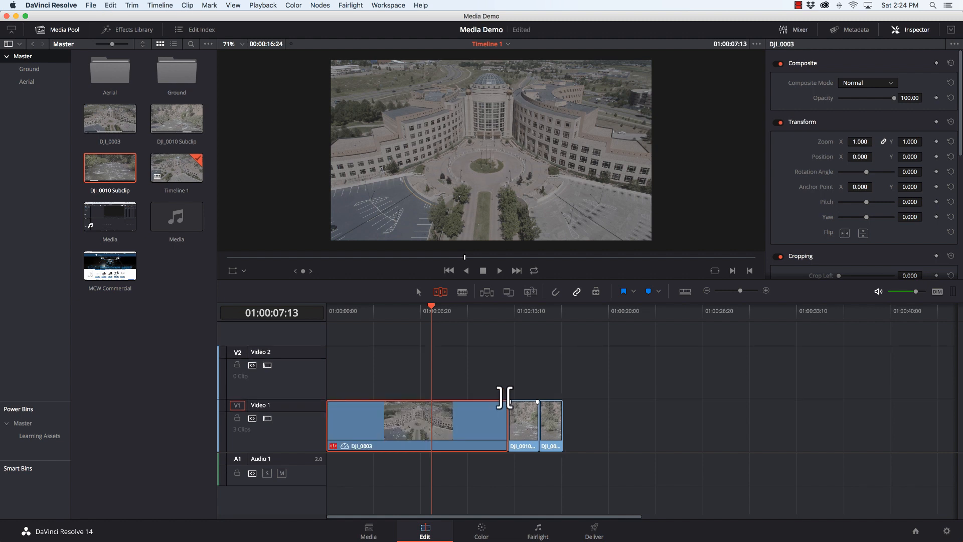
# Show DJI_0003's Retime Curve with Retime Speed enabled and Retime Frame disabled
pyautogui.rightClick(462, 428)
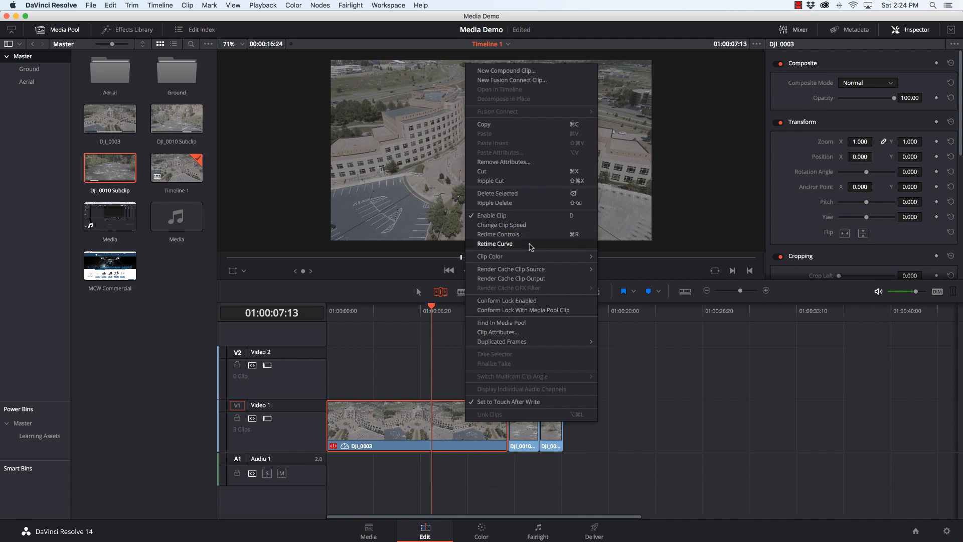
pyautogui.click(495, 244)
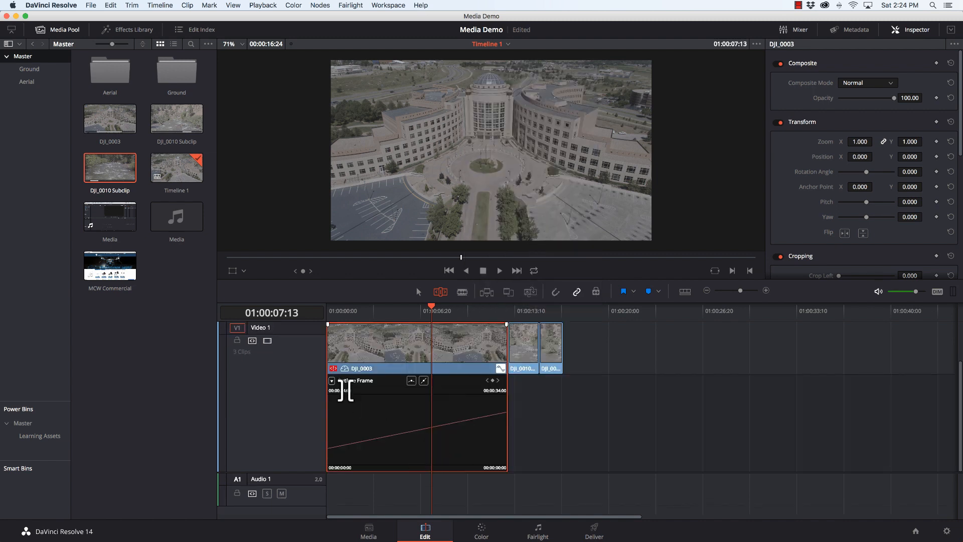
pyautogui.click(332, 382)
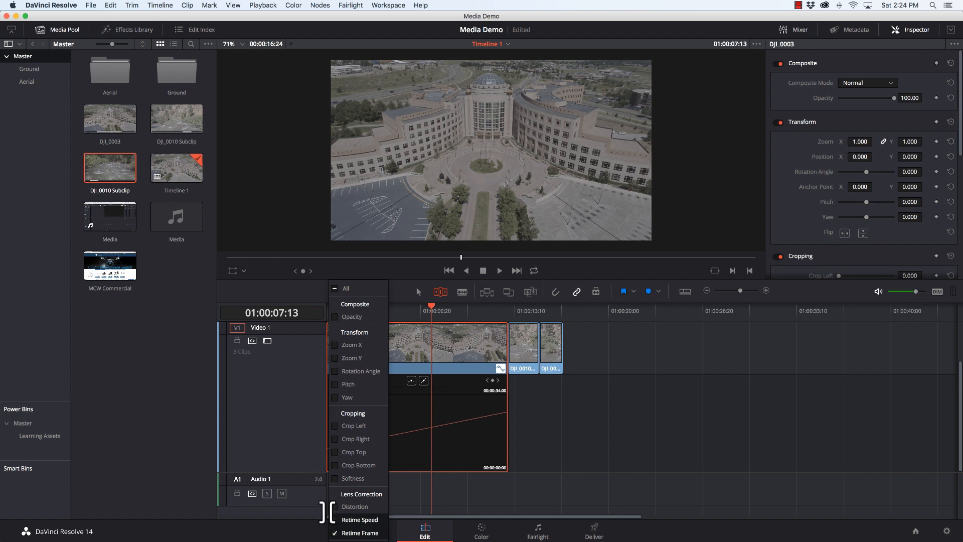
pyautogui.click(334, 520)
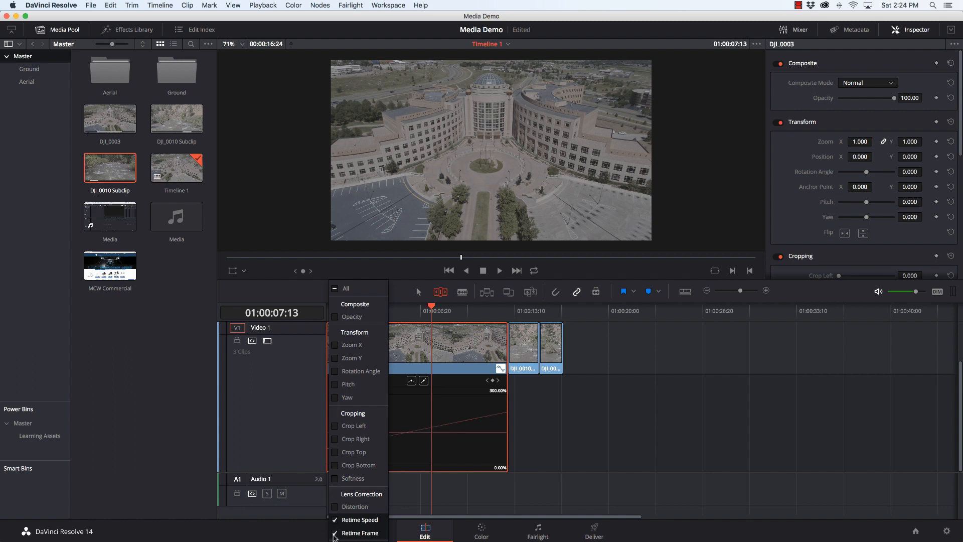
pyautogui.click(454, 442)
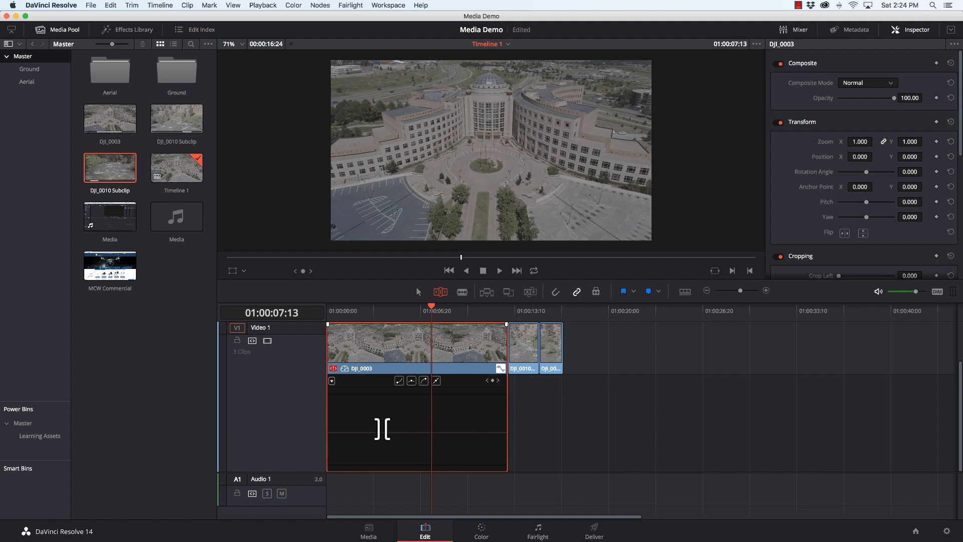
# Add four keyframes spread along DJI_0003's Retime Speed curve, dividing it into five segments
pyautogui.click(355, 432)
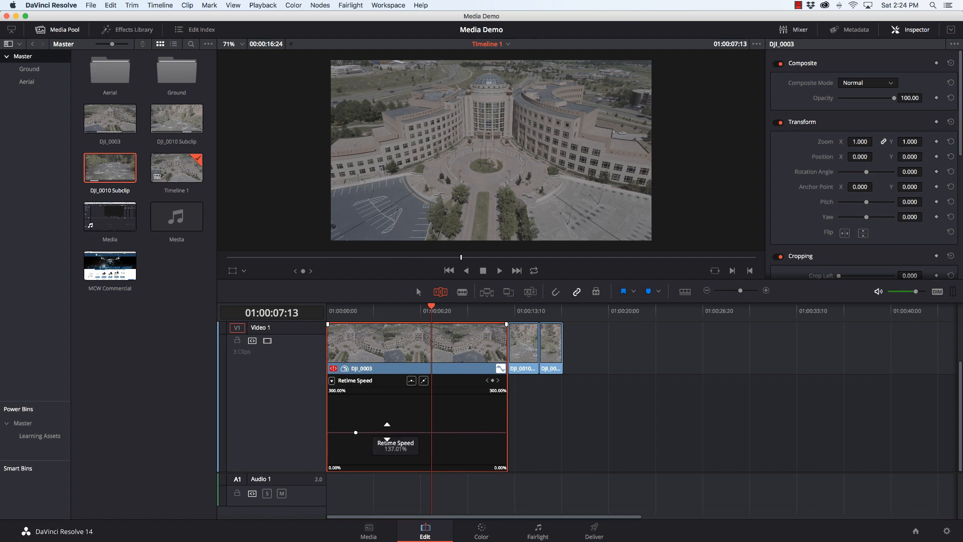
pyautogui.click(391, 432)
pyautogui.click(440, 432)
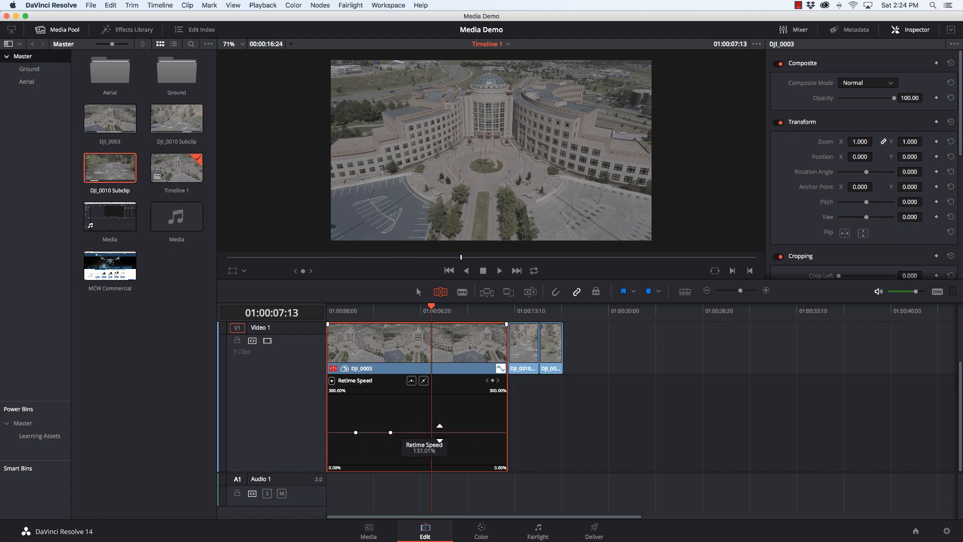
pyautogui.click(484, 432)
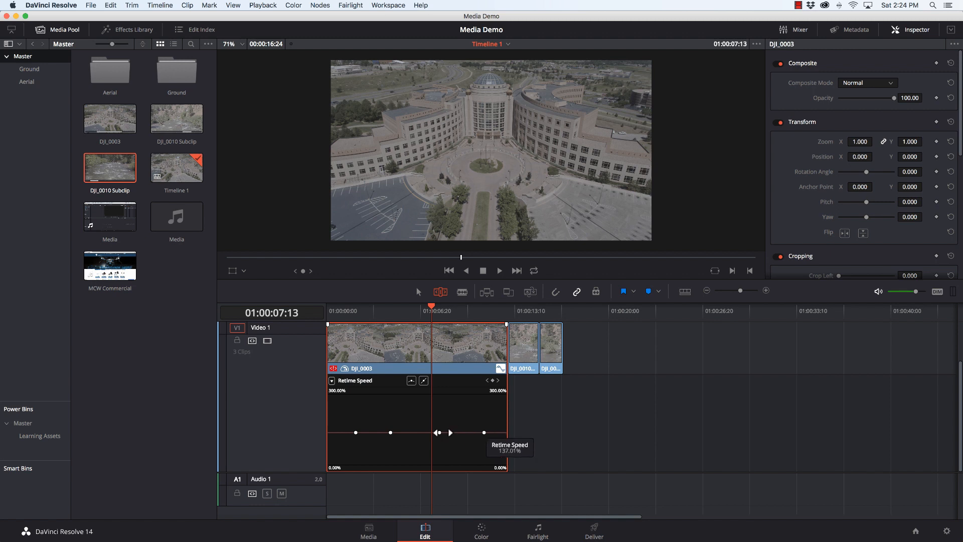
# Raise the Retime Speed curve's middle segment to about 286%, its first segment to about 186%, and its last segment as well
pyautogui.moveTo(416, 430); pyautogui.dragTo(415, 400)
pyautogui.moveTo(385, 256); pyautogui.dragTo(384, 249)
pyautogui.moveTo(348, 432); pyautogui.dragTo(353, 374)
pyautogui.moveTo(459, 432); pyautogui.dragTo(449, 319)
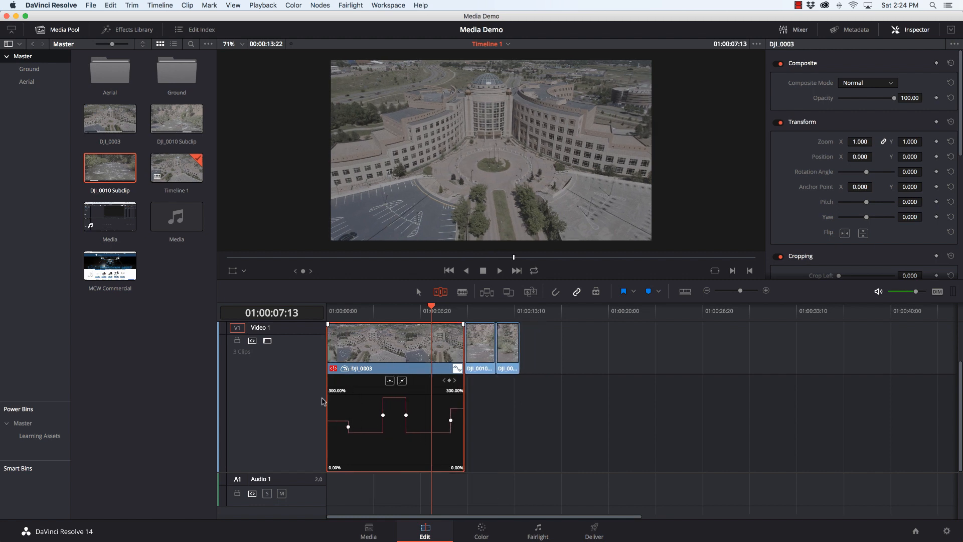
# Play Timeline 1 from the start through DJI_0003 to review the speed changes
pyautogui.moveTo(334, 310); pyautogui.dragTo(322, 313)
pyautogui.press('space')
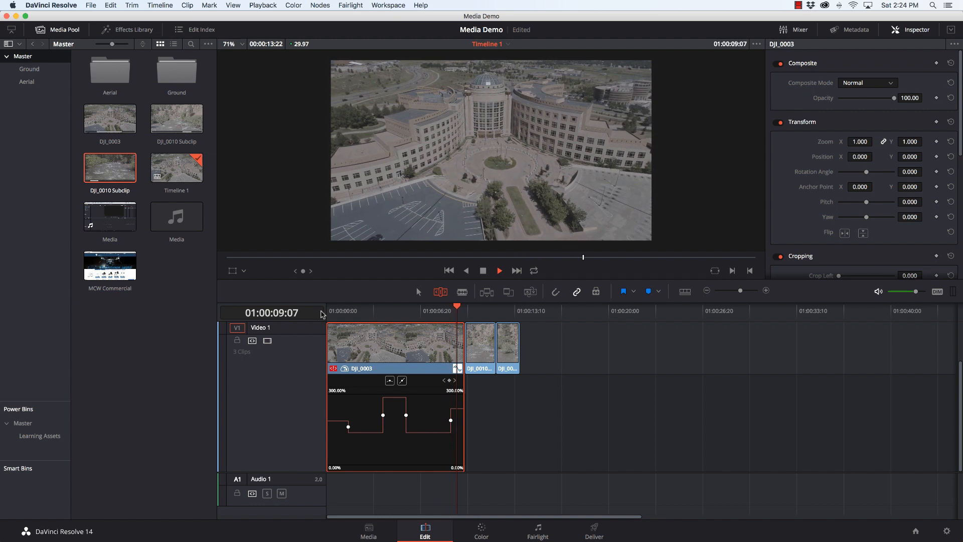
pyautogui.press('space')
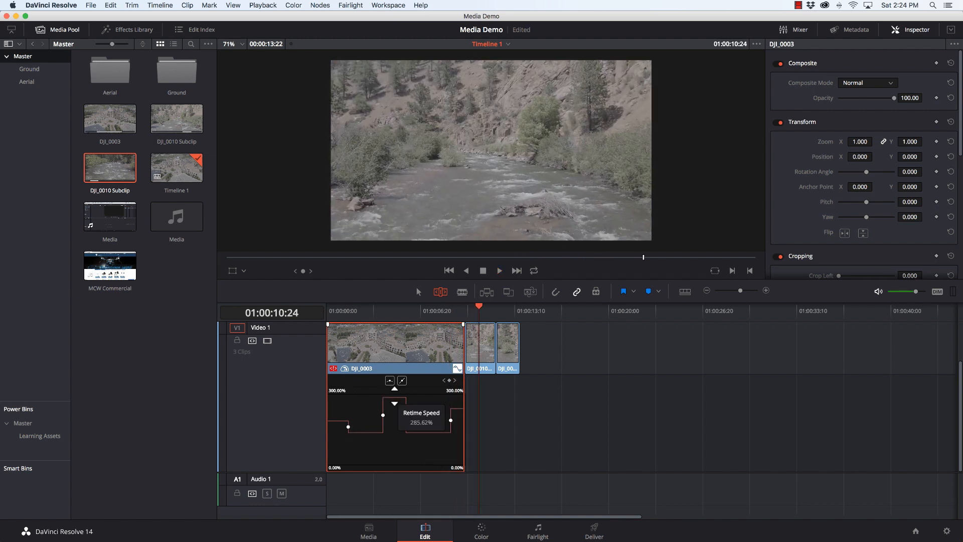
# Raise the middle and first segments of DJI_0003's Retime Speed curve further
pyautogui.moveTo(395, 391); pyautogui.dragTo(395, 376)
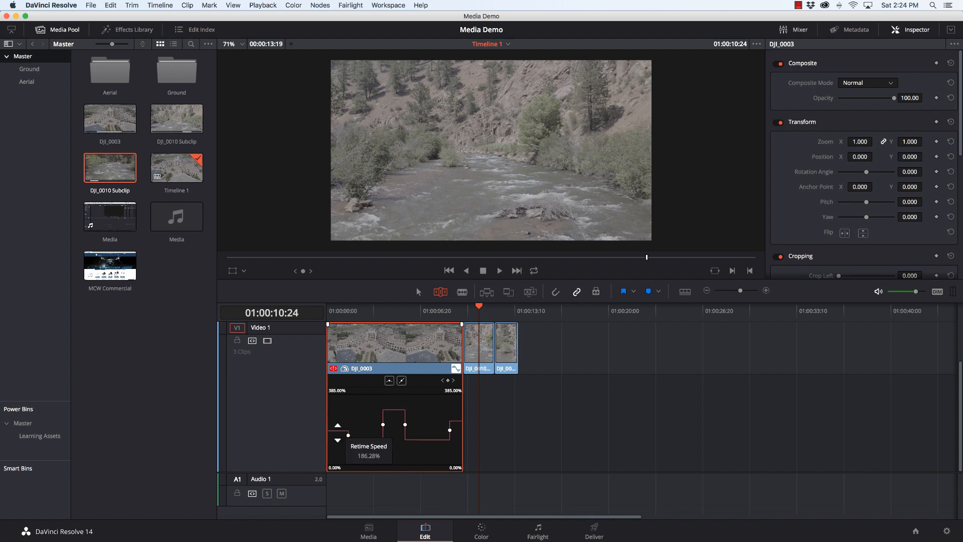
pyautogui.moveTo(340, 431); pyautogui.dragTo(339, 387)
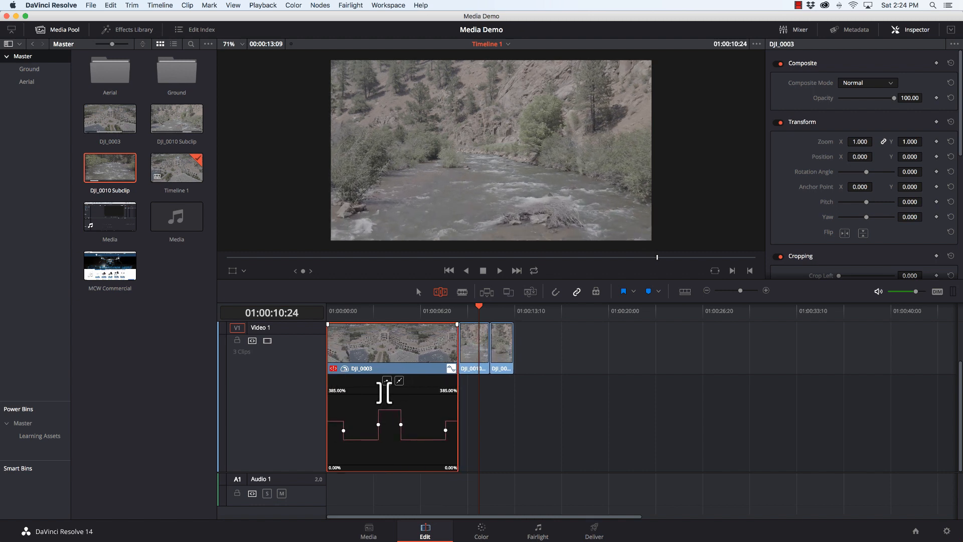
pyautogui.moveTo(387, 409); pyautogui.dragTo(388, 404)
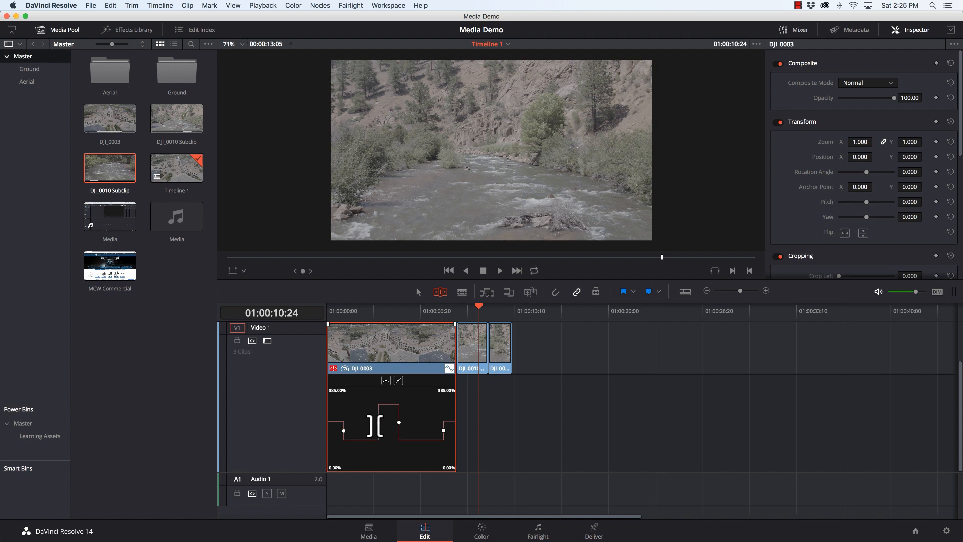
# Smooth the two keyframes around the middle speed peak of DJI_0003 into Bezier ease curves
pyautogui.click(379, 422)
pyautogui.click(387, 382)
pyautogui.click(400, 422)
pyautogui.click(386, 380)
pyautogui.moveTo(400, 422); pyautogui.dragTo(367, 423)
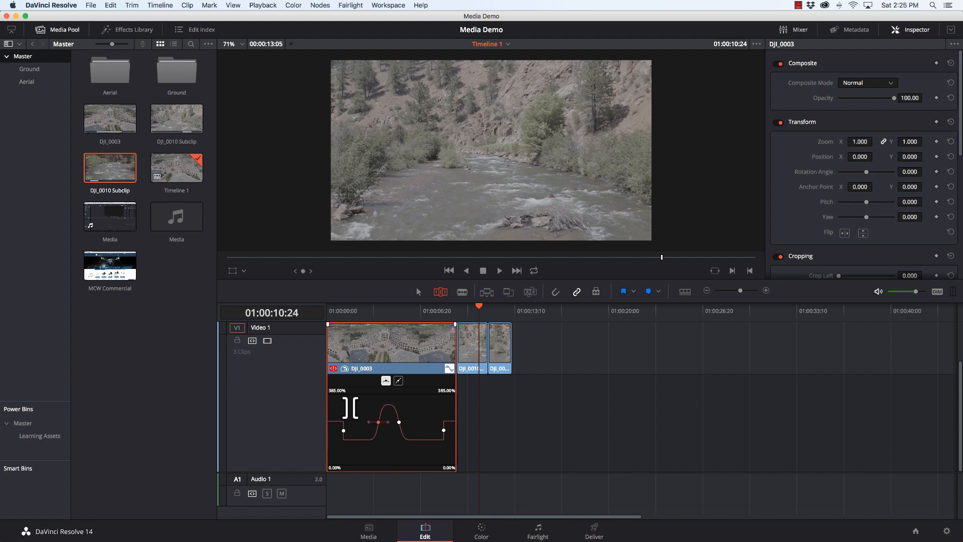
# Play DJI_0003 from about 01:00:01:09 to review the smoothed speed ramp
pyautogui.hscroll(3, 348, 320)
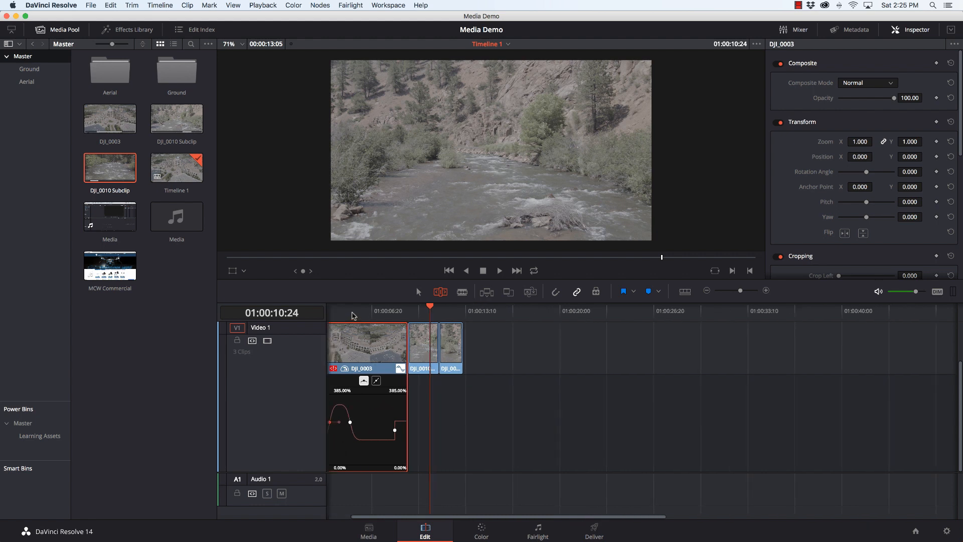
pyautogui.hscroll(15, 349, 319)
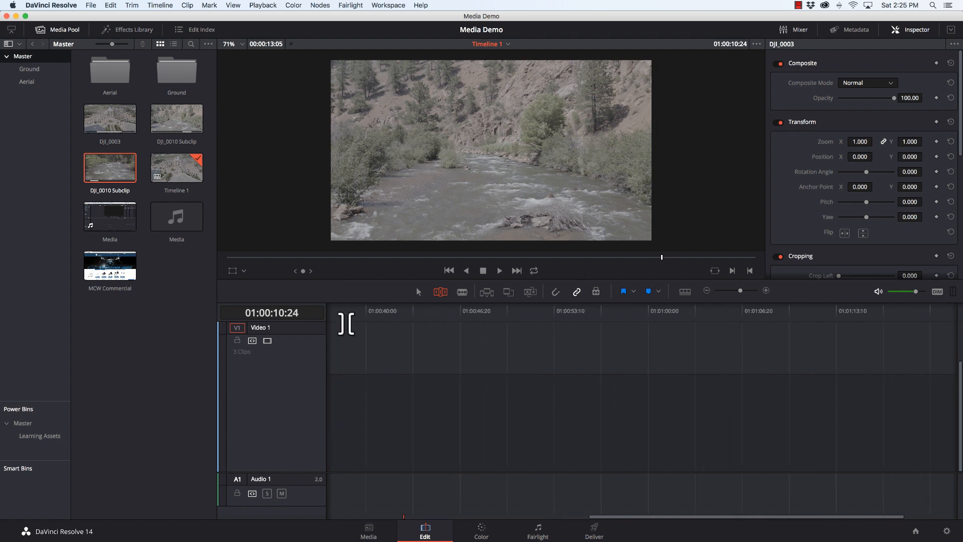
pyautogui.hscroll(-18, 346, 324)
pyautogui.click(346, 311)
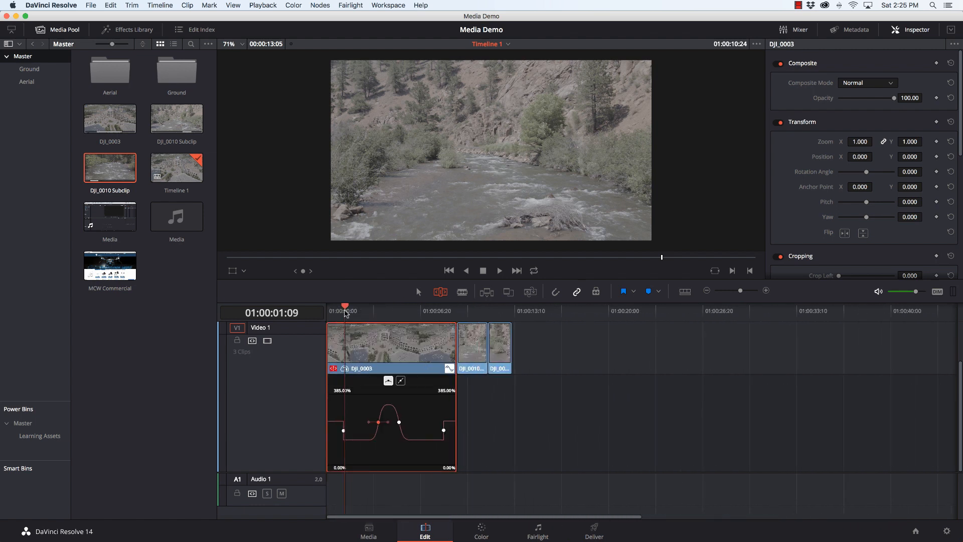
pyautogui.press('space')
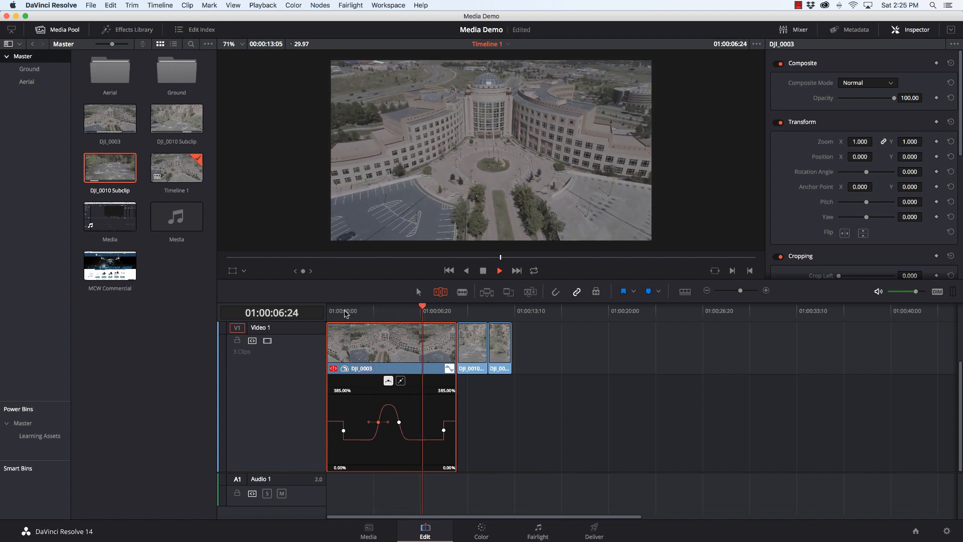
pyautogui.press('space')
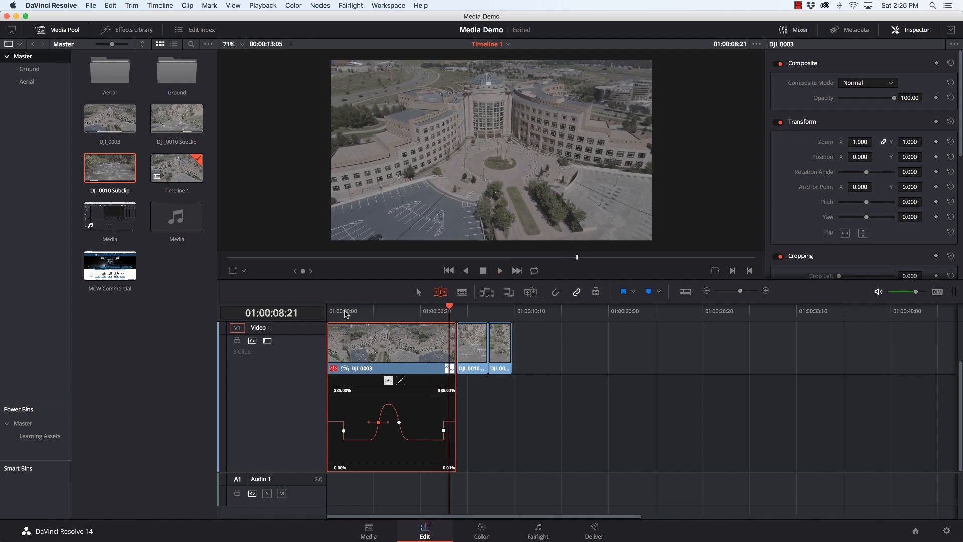
# Close DJI_0003's Retime Curve and open the clip's Clip Attributes
pyautogui.click(447, 368)
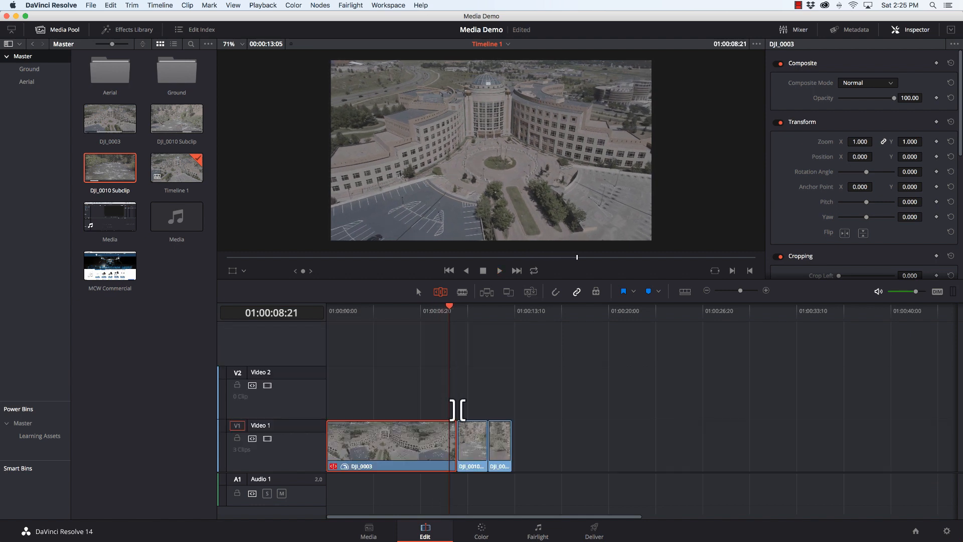
pyautogui.rightClick(413, 439)
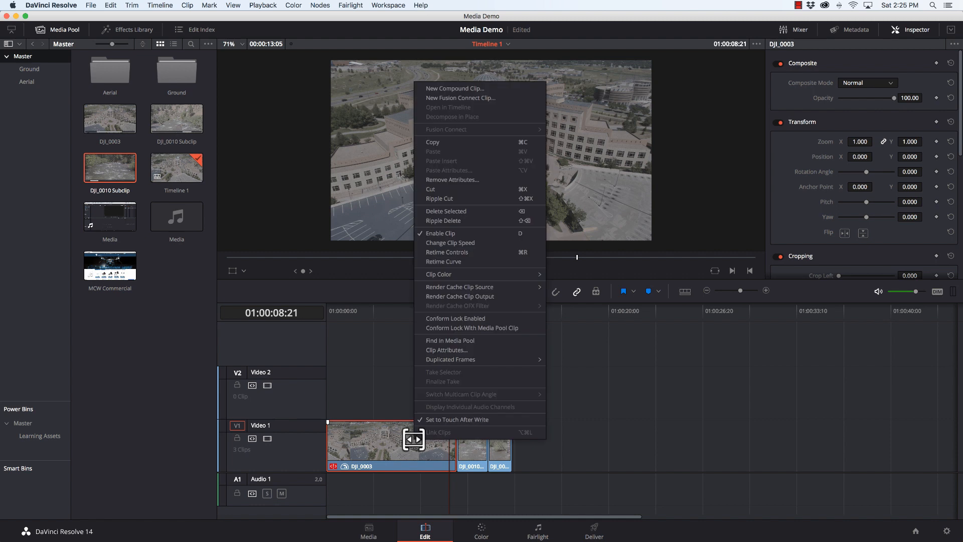
pyautogui.click(444, 350)
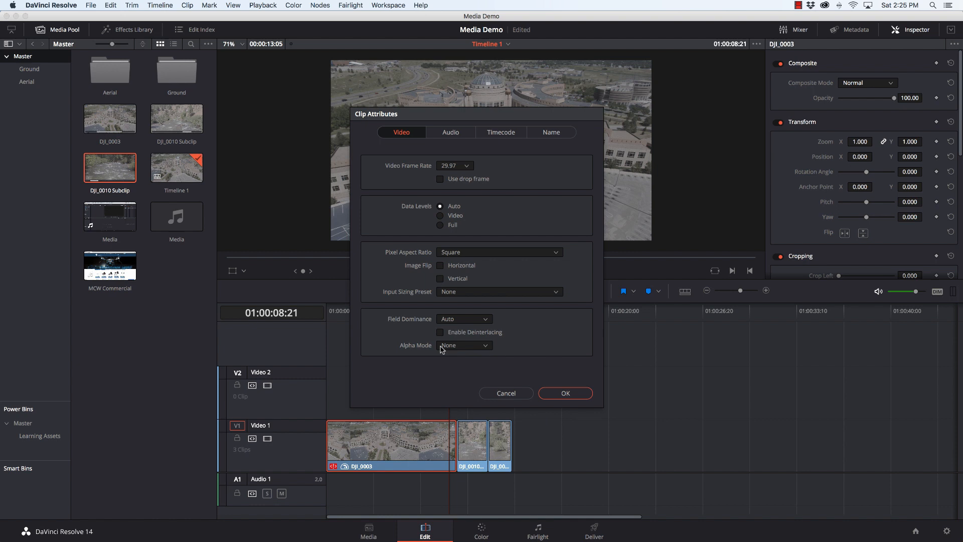
# Examine DJI_0003's video, audio, timecode and name attributes, including the Video Frame Rate and Alpha Mode options, and cancel without changes
pyautogui.click(467, 167)
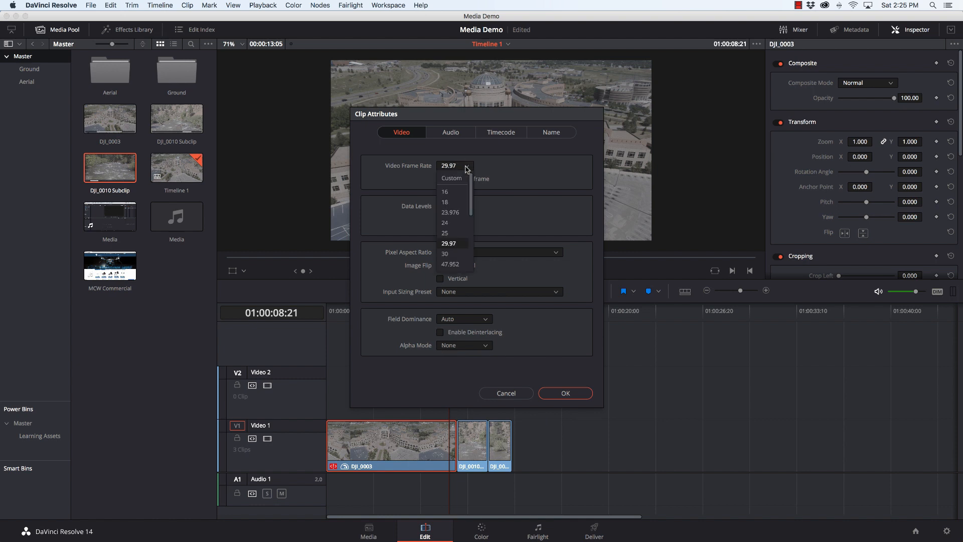
pyautogui.click(467, 168)
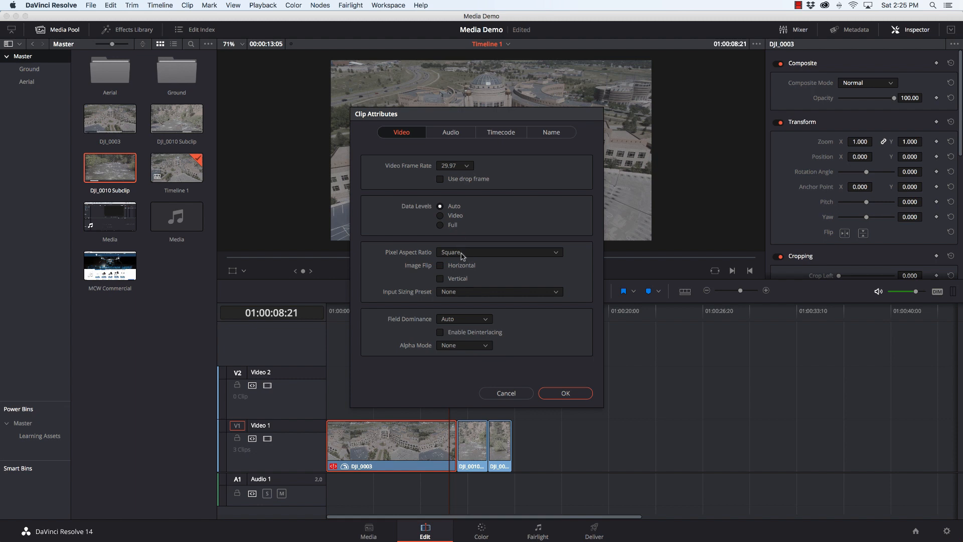
pyautogui.click(485, 347)
pyautogui.click(485, 347)
pyautogui.click(452, 134)
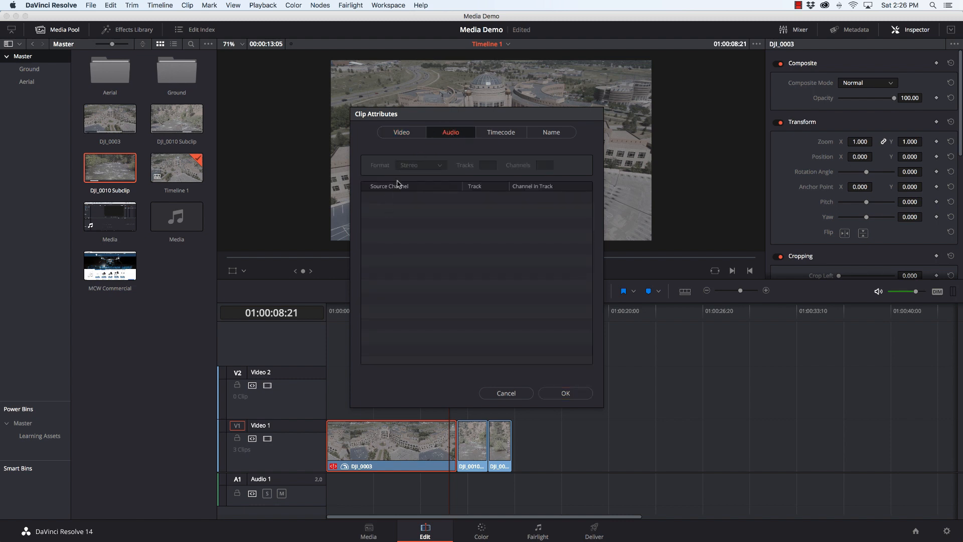
pyautogui.click(401, 242)
pyautogui.click(509, 135)
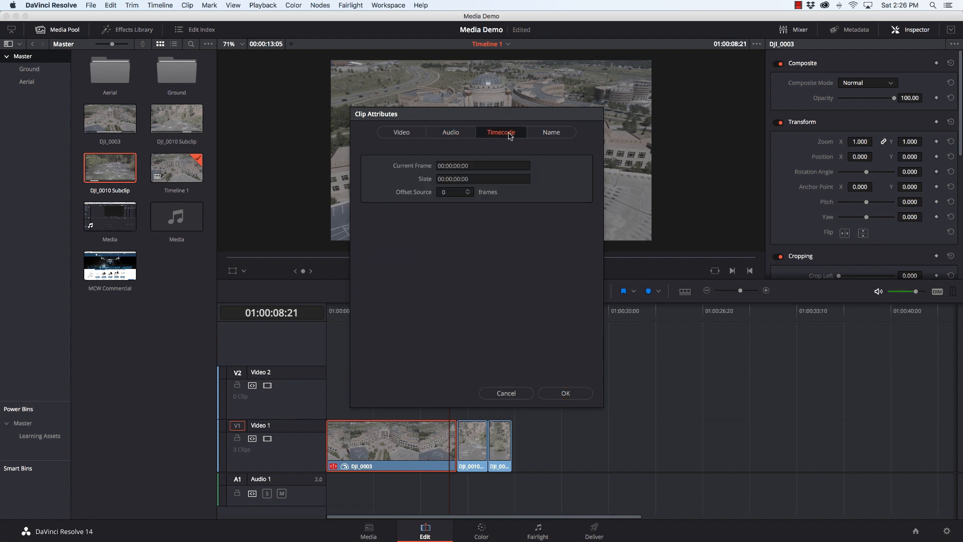
pyautogui.click(551, 133)
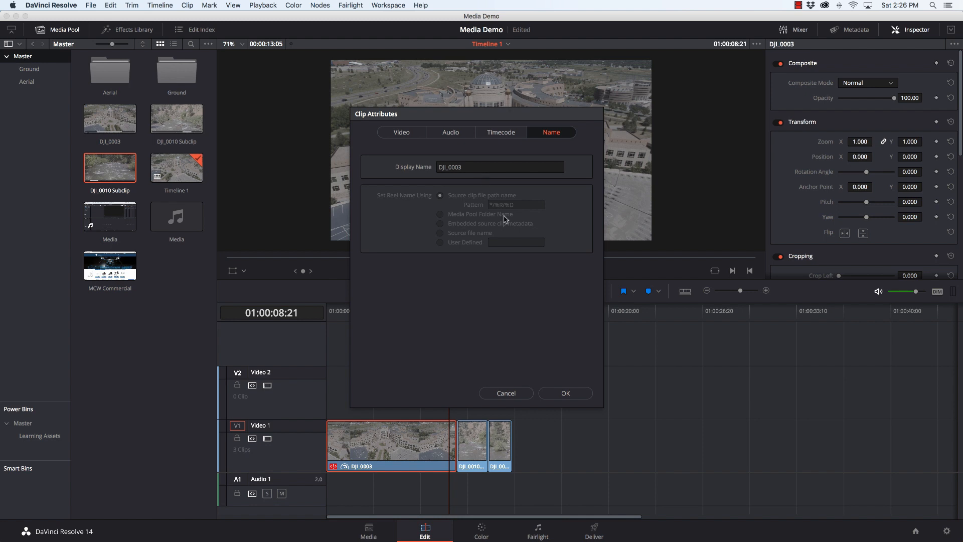
pyautogui.click(496, 394)
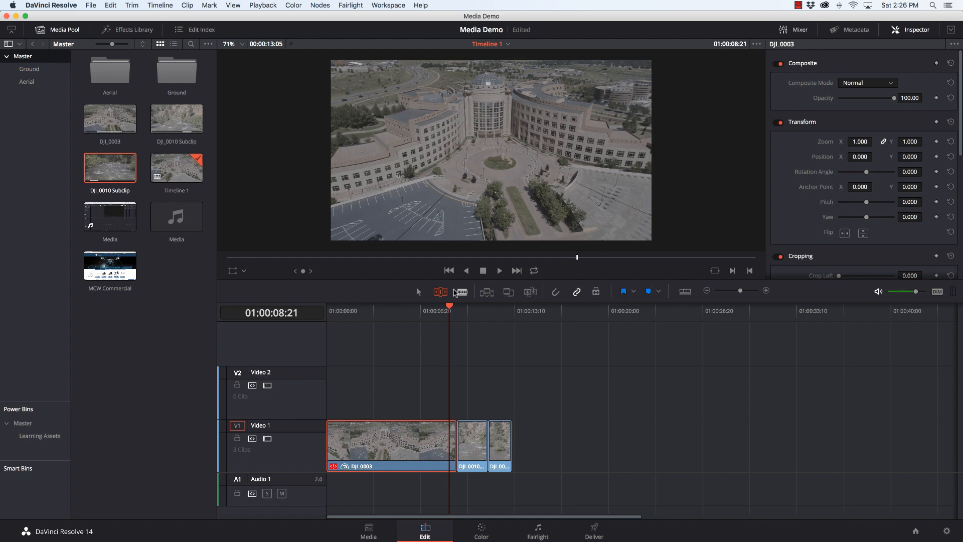
# Switch to Selection mode and select the DJI_0010 Subclip directly after DJI_0003 on Video 1
pyautogui.click(419, 292)
pyautogui.moveTo(456, 429)
pyautogui.mouseDown()
pyautogui.moveTo(479, 439)
pyautogui.moveTo(432, 435)
pyautogui.moveTo(484, 441)
pyautogui.moveTo(468, 440)
pyautogui.mouseUp()
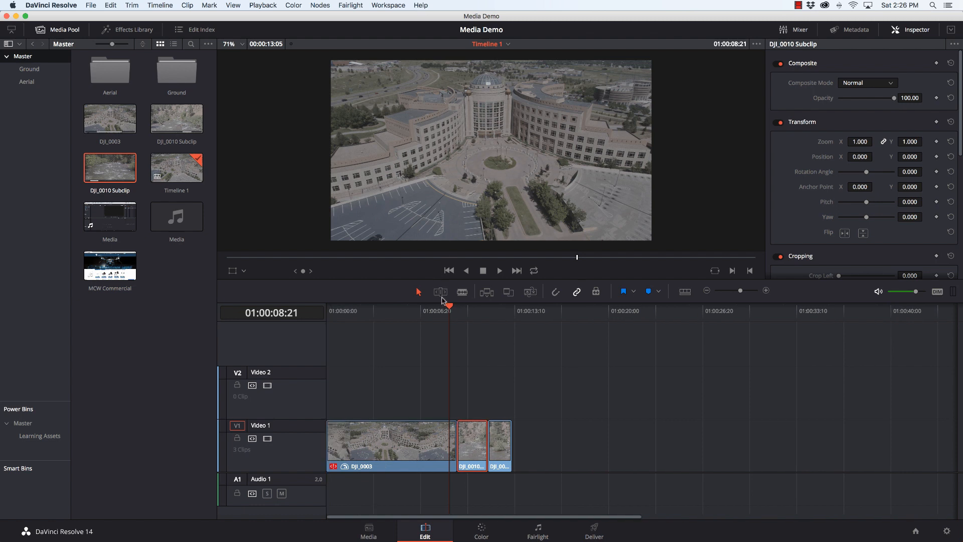
# Ripple-trim the end of the first DJI_0010 Subclip later in Trim Edit mode, bringing the timeline duration to 00:00:15:23
pyautogui.click(441, 292)
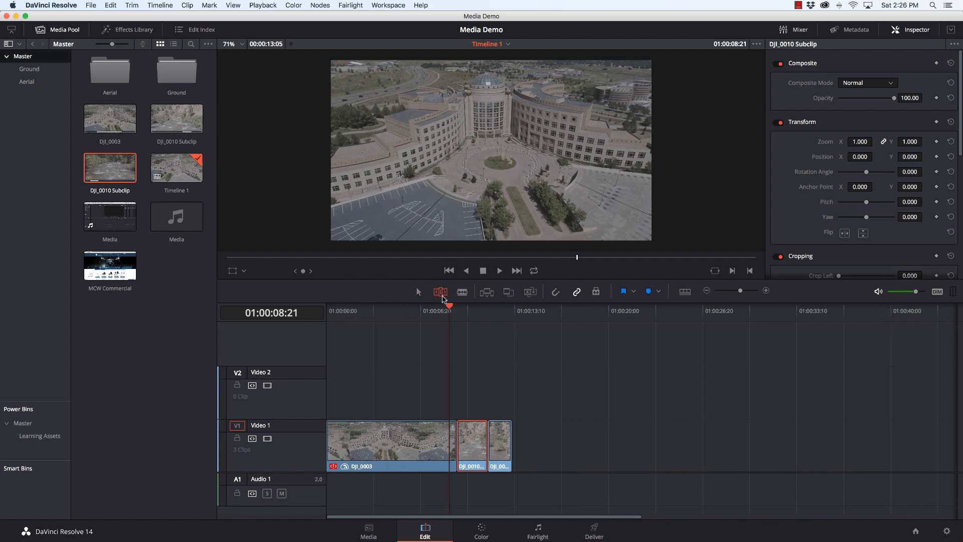
pyautogui.moveTo(472, 445); pyautogui.dragTo(523, 443)
pyautogui.click(486, 441)
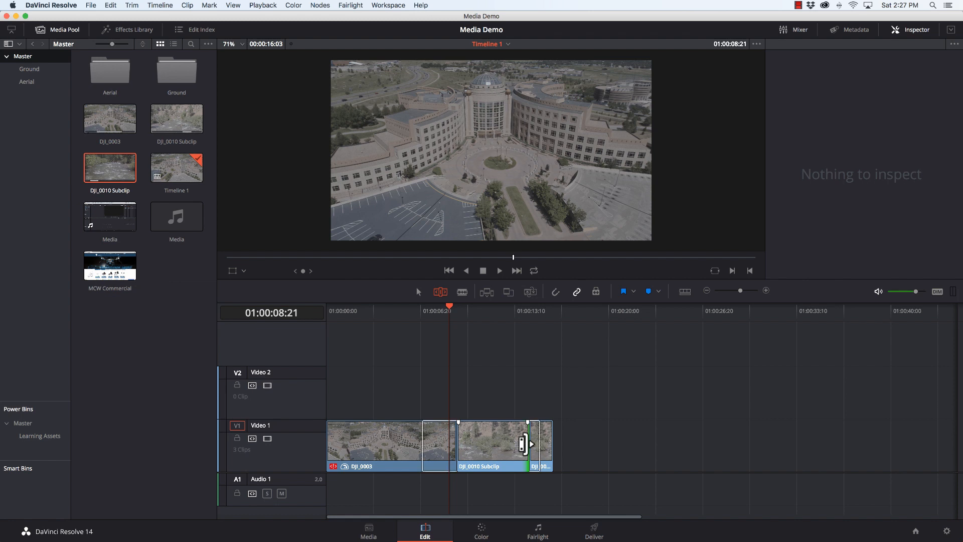
pyautogui.moveTo(524, 443); pyautogui.dragTo(518, 443)
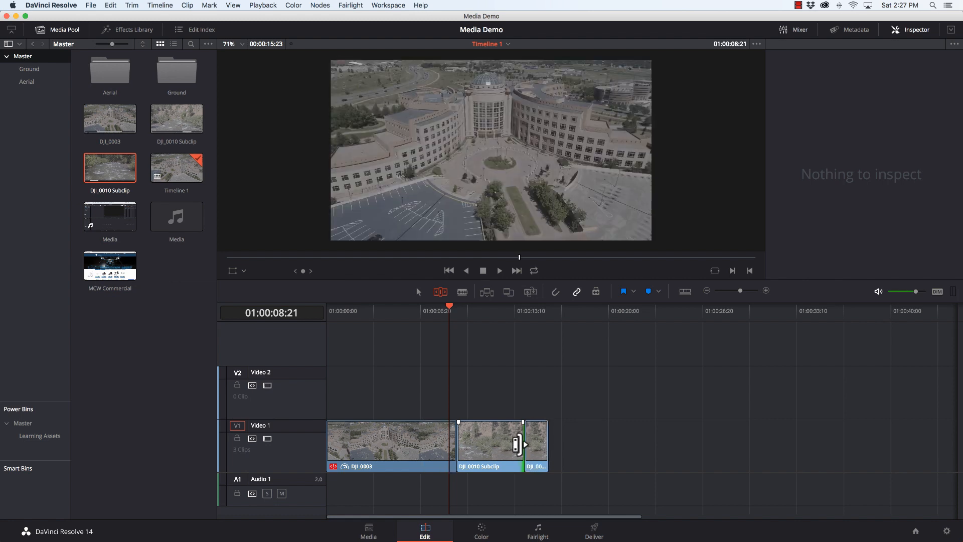
# Split the extended DJI_0010 Subclip on Video 1 near its middle in Blade Edit mode
pyautogui.click(463, 294)
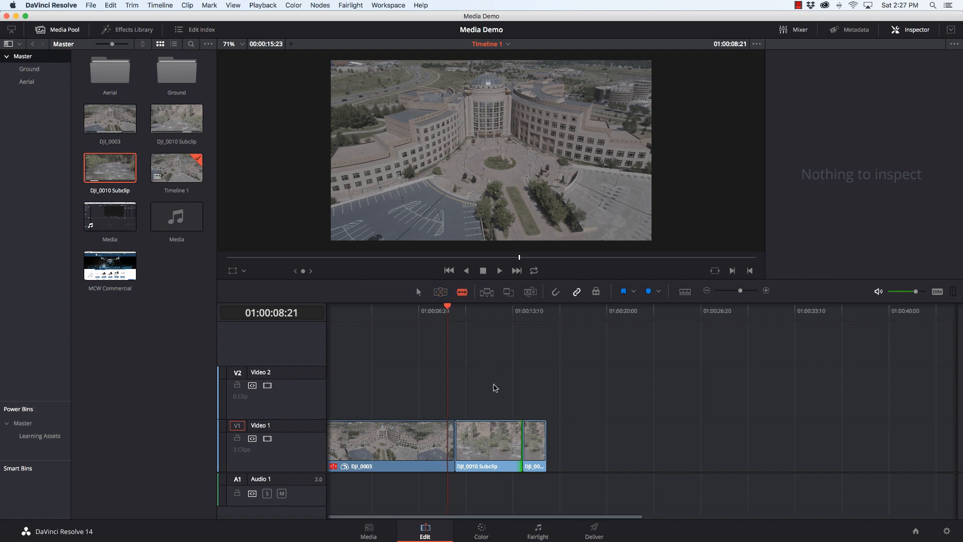
pyautogui.click(489, 443)
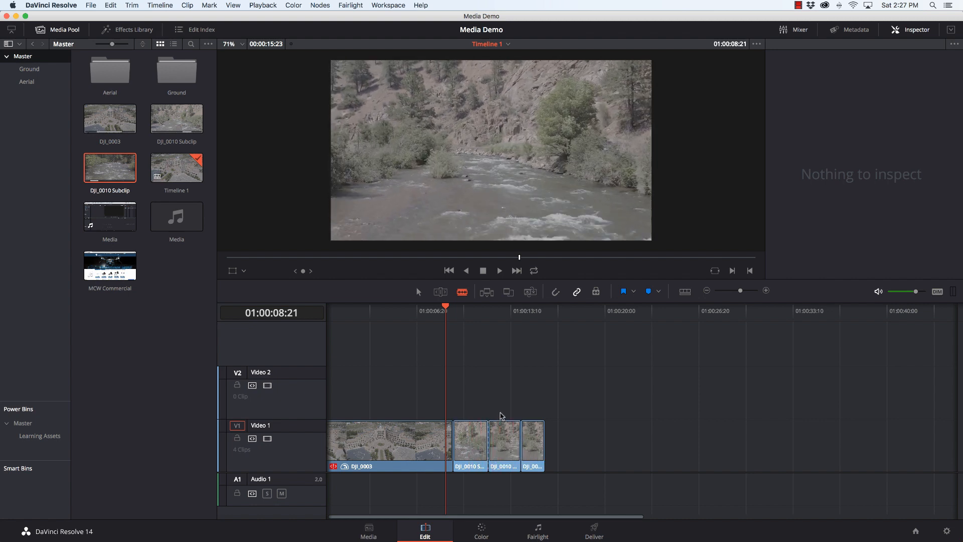
pyautogui.hscroll(-1, 512, 441)
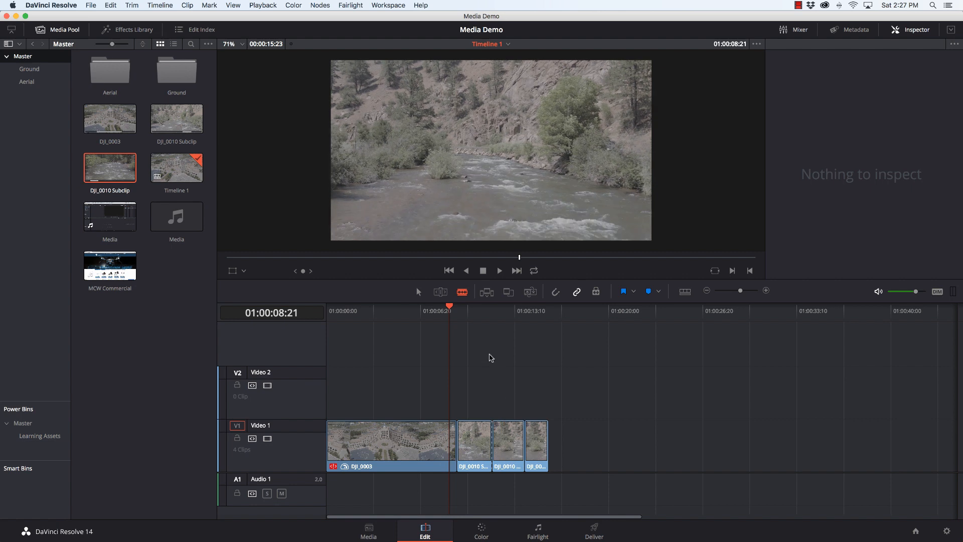
pyautogui.hscroll(3, 495, 316)
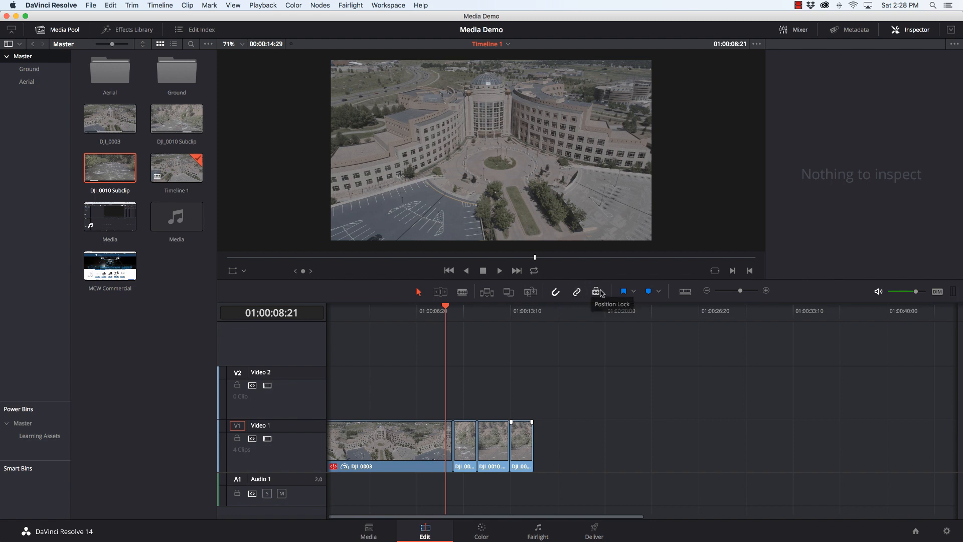
# Turn on Position Lock, select the last two DJI_0010 Subclips in turn, and turn the lock off again
pyautogui.click(522, 451)
pyautogui.click(596, 292)
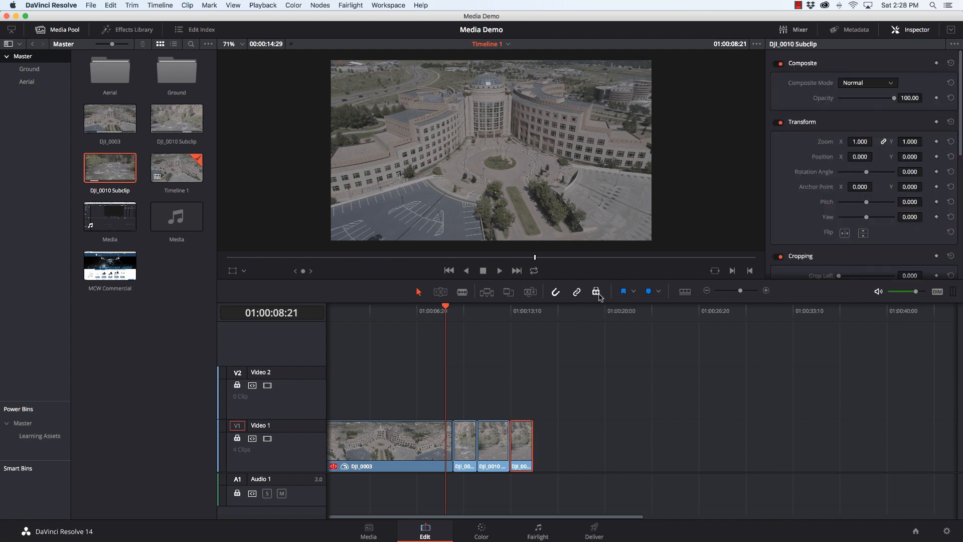
pyautogui.click(505, 441)
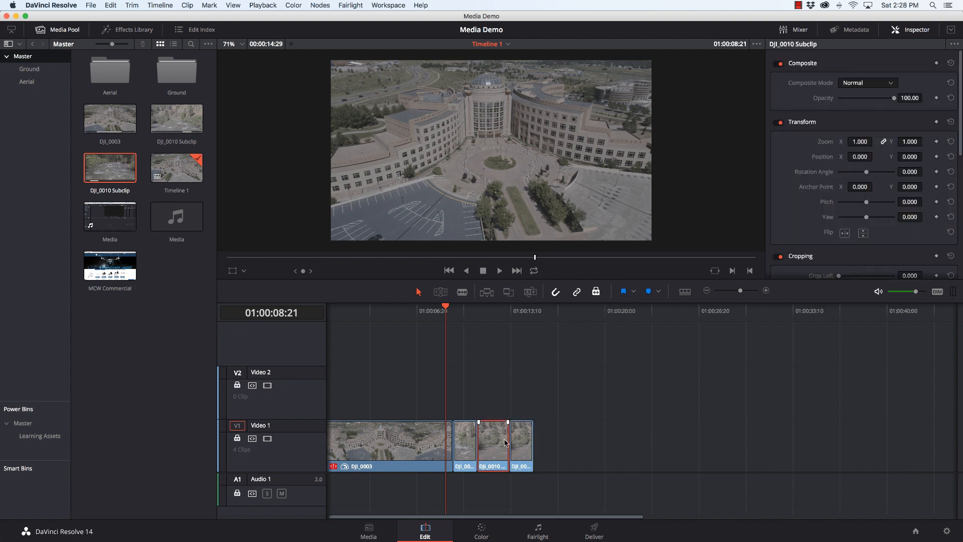
pyautogui.click(523, 445)
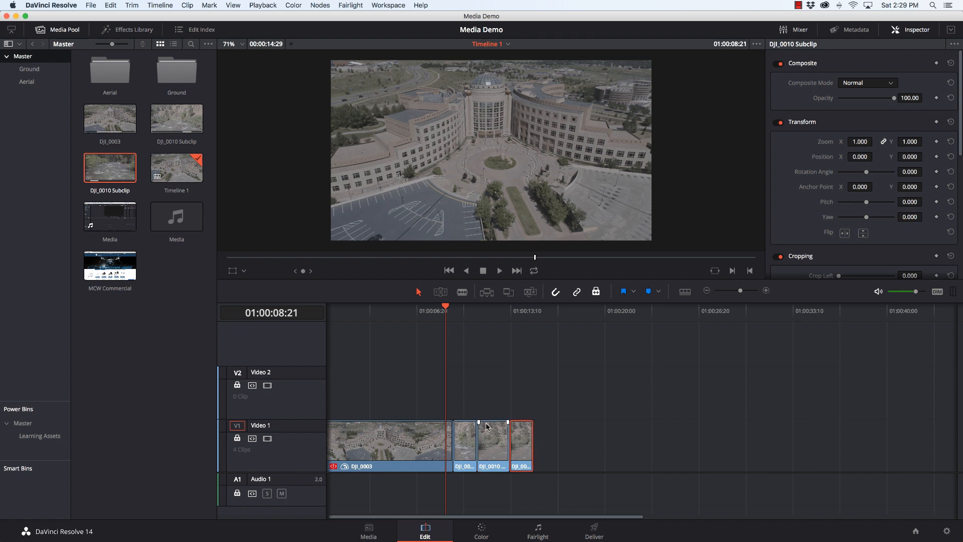
pyautogui.click(598, 293)
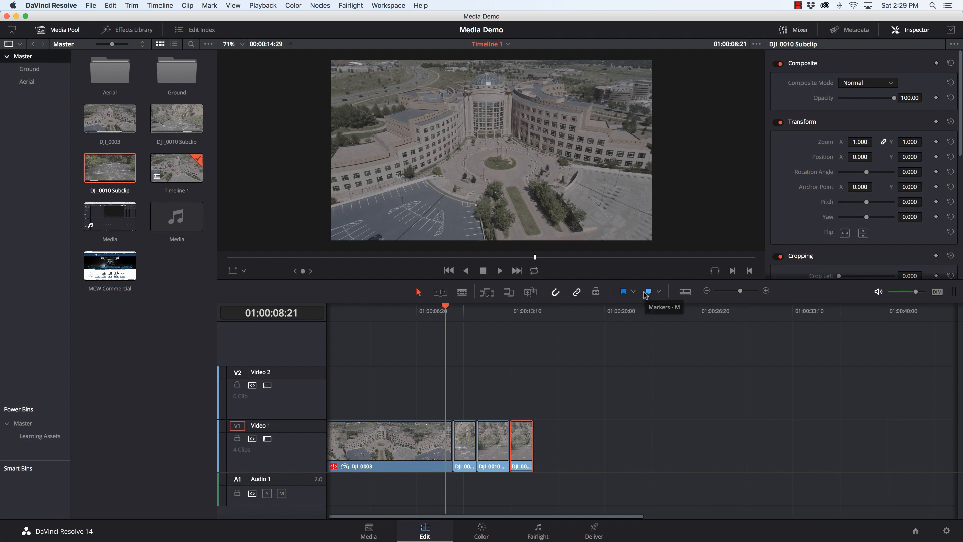
# Add timeline markers at 01:00:05:08 and 01:00:08:01, and open and close the second marker's settings without changes
pyautogui.click(398, 314)
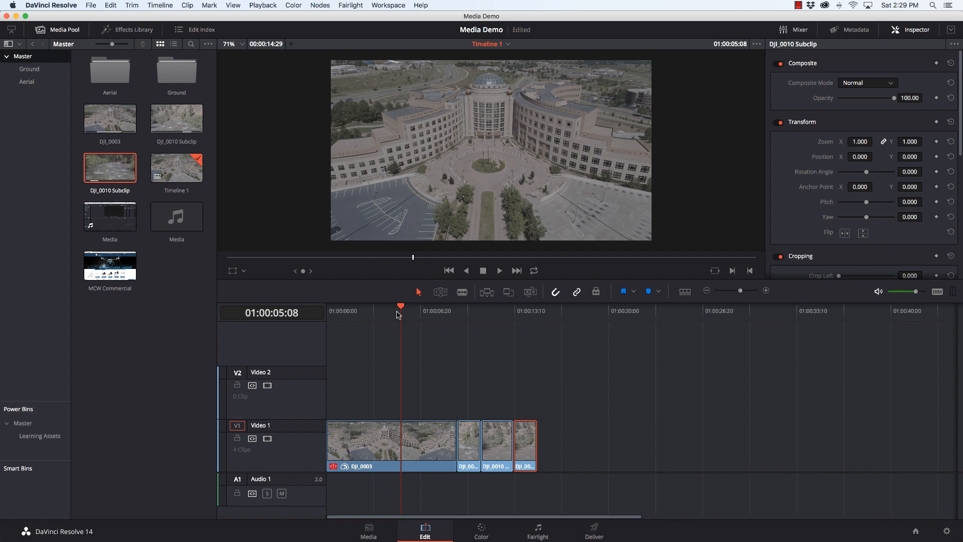
pyautogui.press('m')
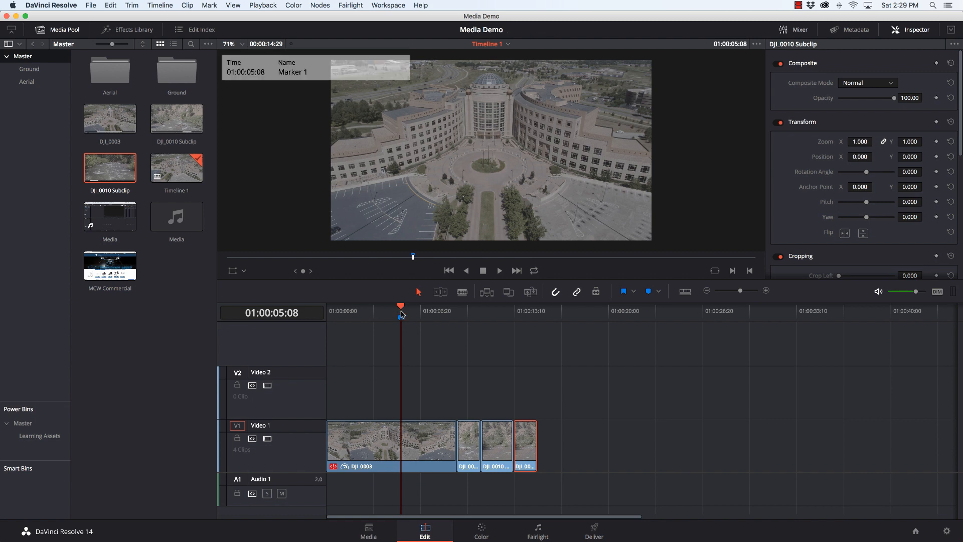
pyautogui.click(437, 314)
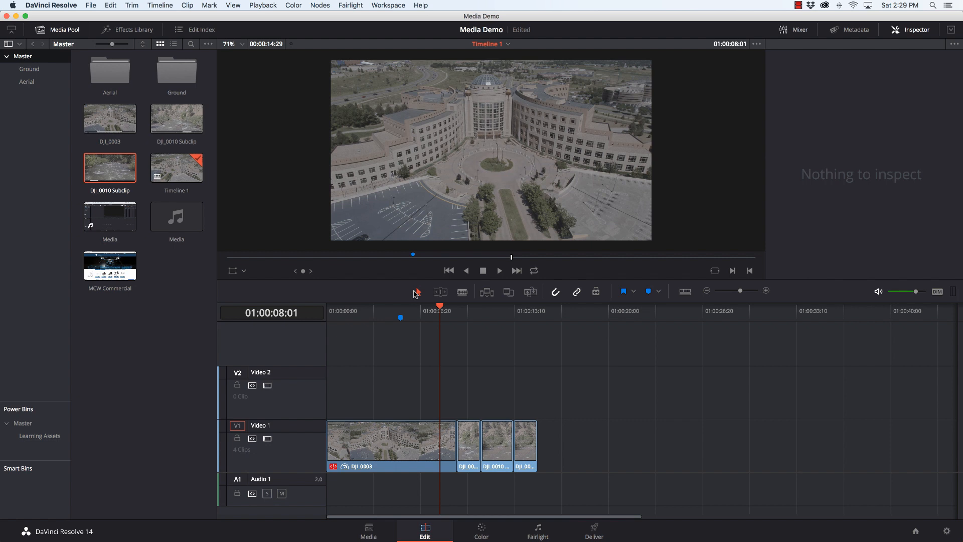
pyautogui.click(416, 293)
pyautogui.click(416, 293)
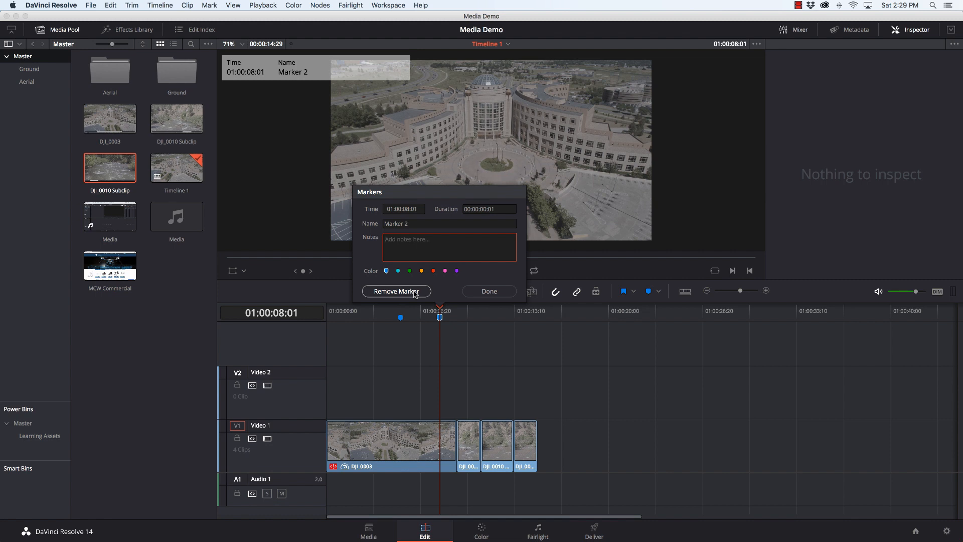
pyautogui.click(490, 291)
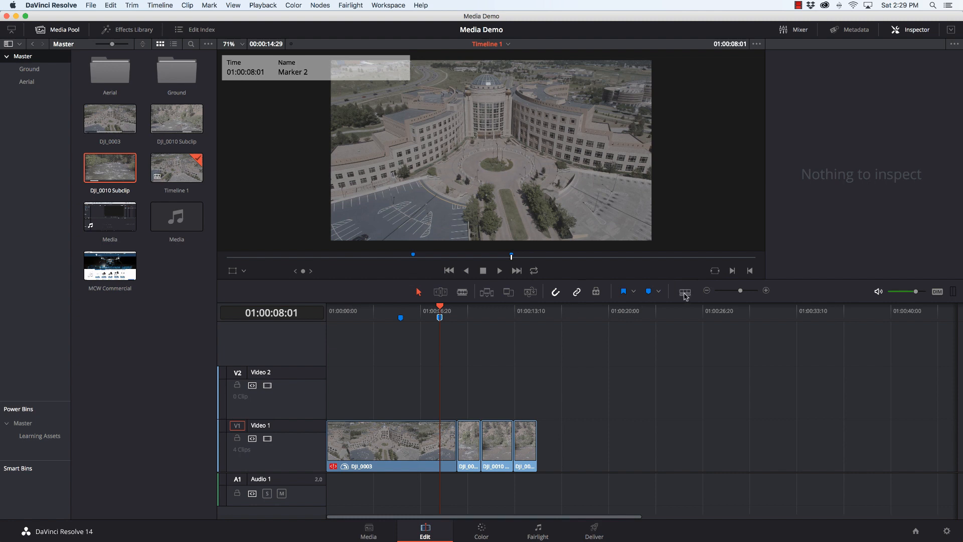
# Try the simple, thumbnail and filmstrip views in Timeline View Options, and leave the timeline in filmstrip view
pyautogui.click(686, 293)
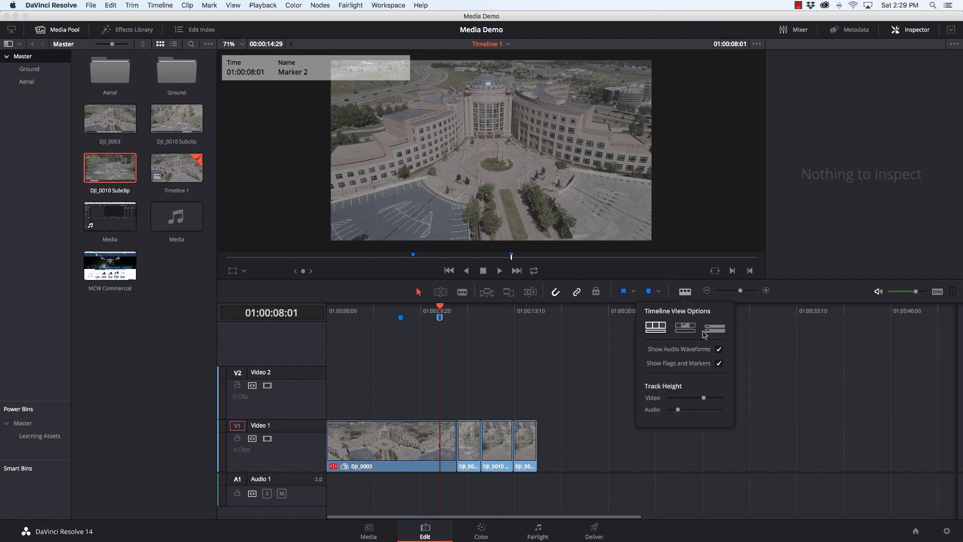
pyautogui.click(714, 330)
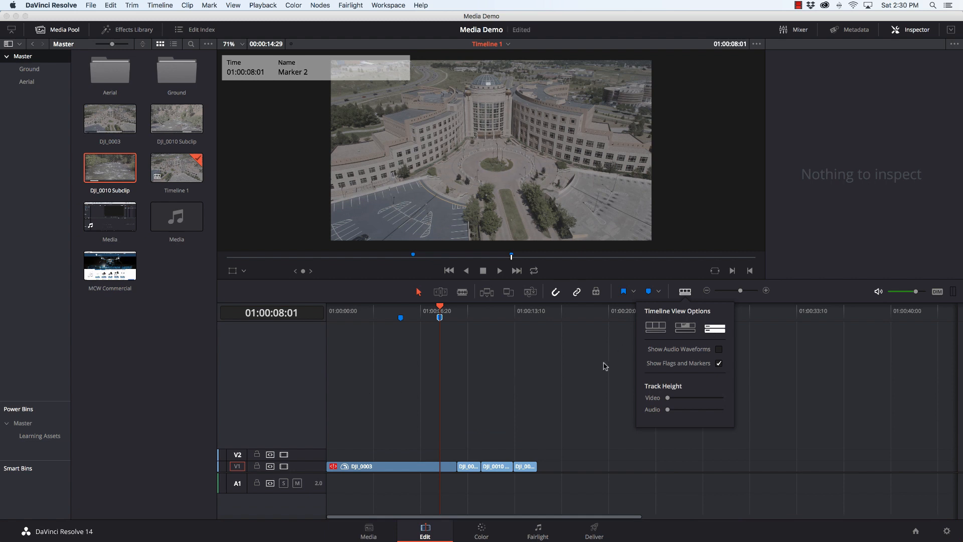
pyautogui.click(657, 329)
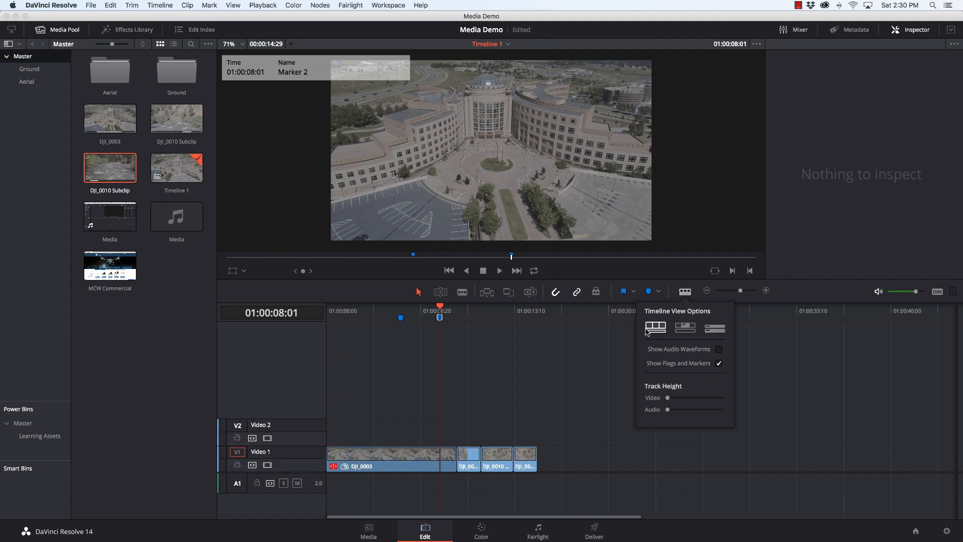
pyautogui.click(683, 330)
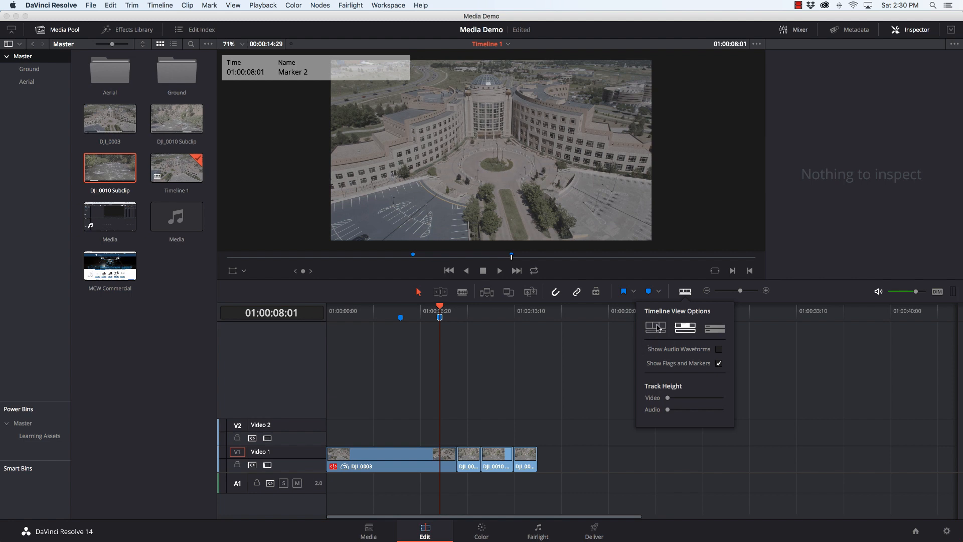
pyautogui.click(657, 327)
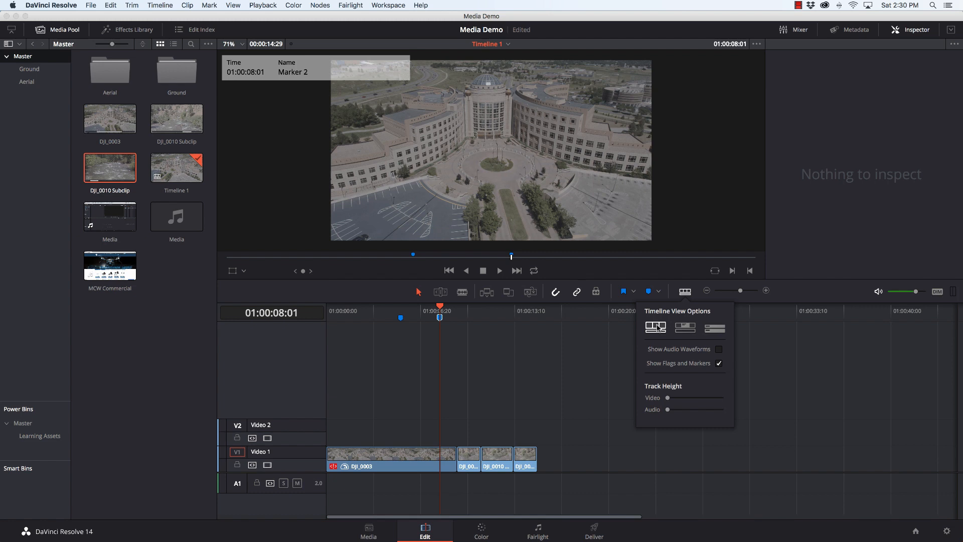
pyautogui.click(717, 329)
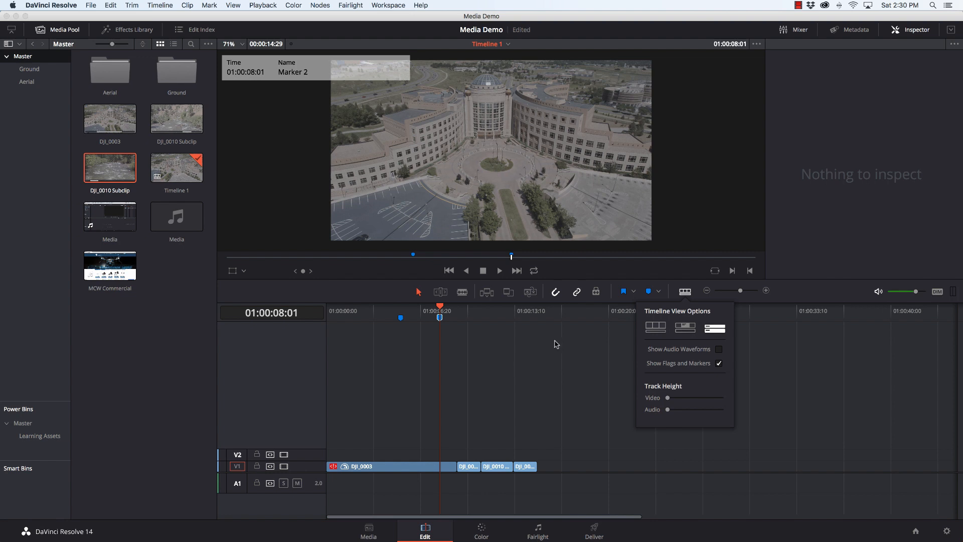
pyautogui.click(684, 329)
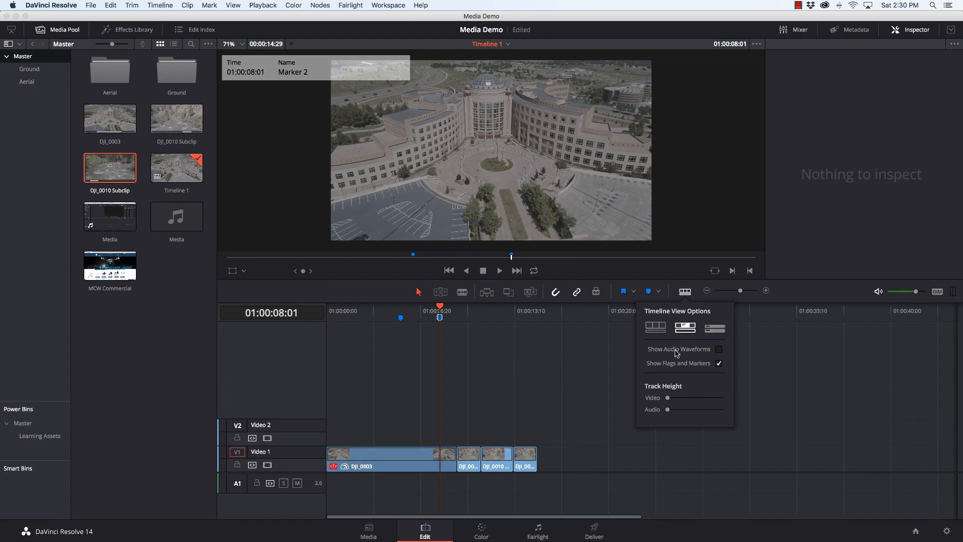
pyautogui.click(656, 329)
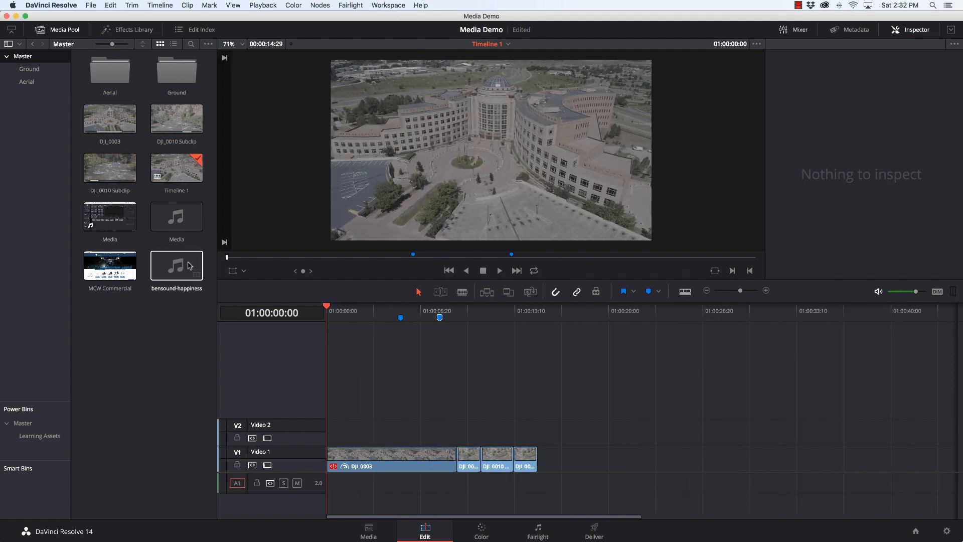
# Add the bensound-happiness music from the Media Pool to Audio 1, starting at the beginning of the timeline
pyautogui.moveTo(177, 266); pyautogui.dragTo(321, 478)
pyautogui.hscroll(-3, 410, 426)
pyautogui.hscroll(-5, 410, 427)
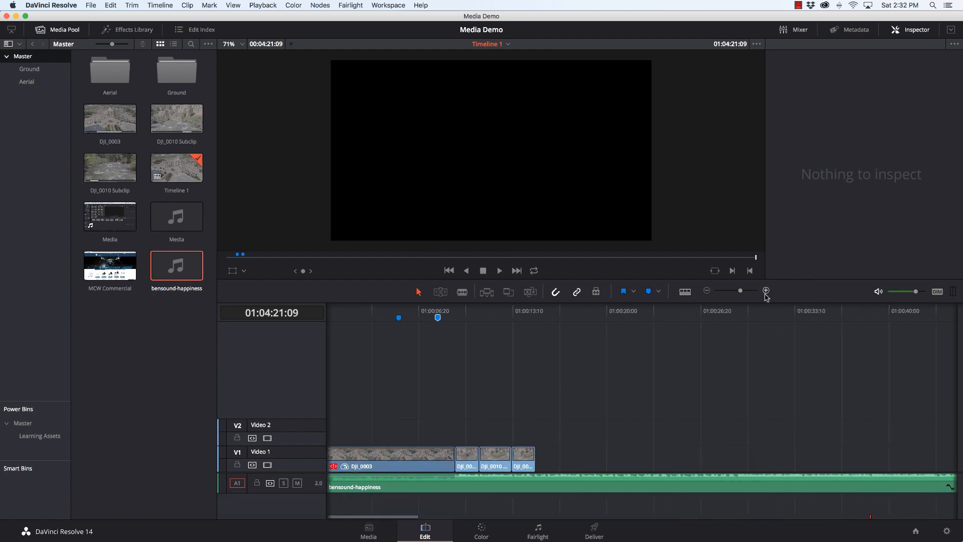
# Increase the audio track height to about a quarter of its range to enlarge the bensound-happiness waveform
pyautogui.click(763, 291)
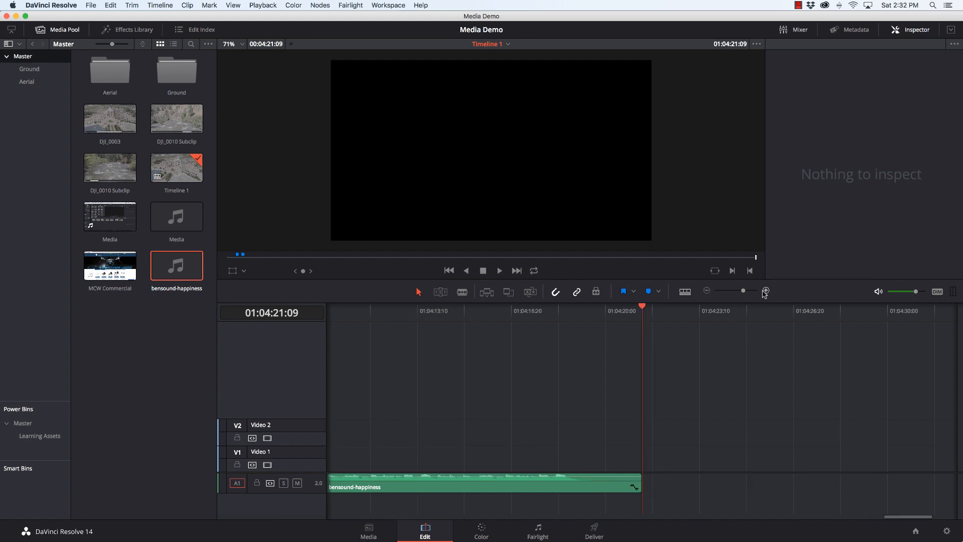
pyautogui.click(764, 291)
pyautogui.click(764, 291)
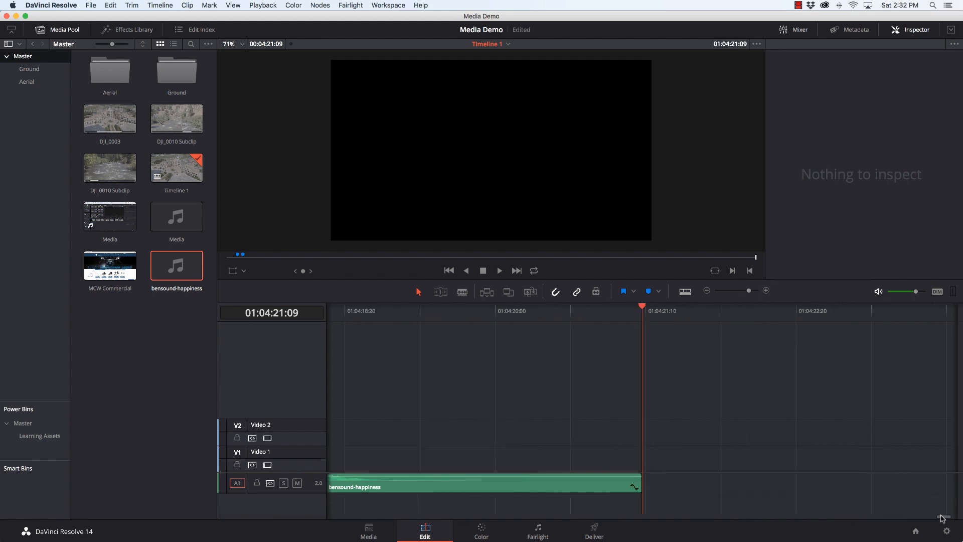
pyautogui.moveTo(943, 518); pyautogui.dragTo(283, 510)
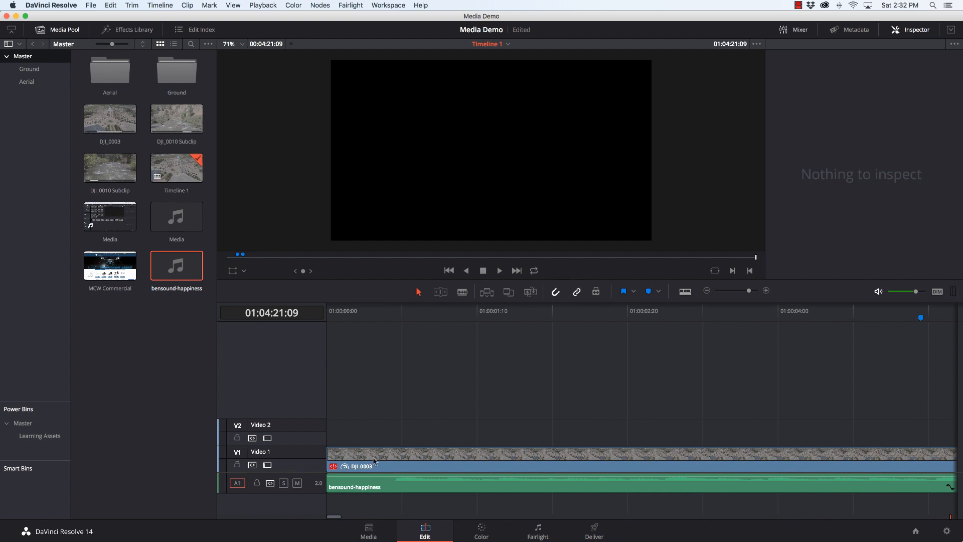
pyautogui.click(685, 292)
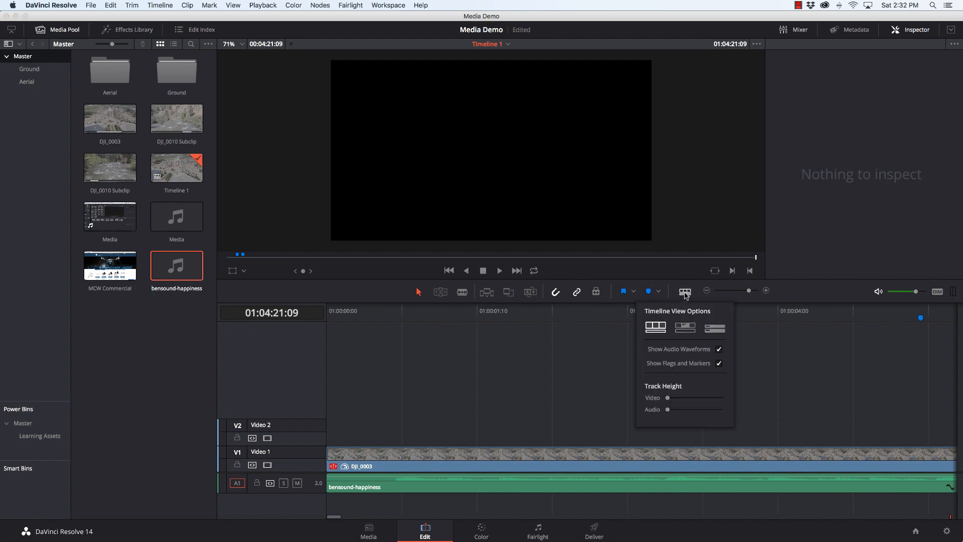
pyautogui.moveTo(668, 411); pyautogui.dragTo(684, 411)
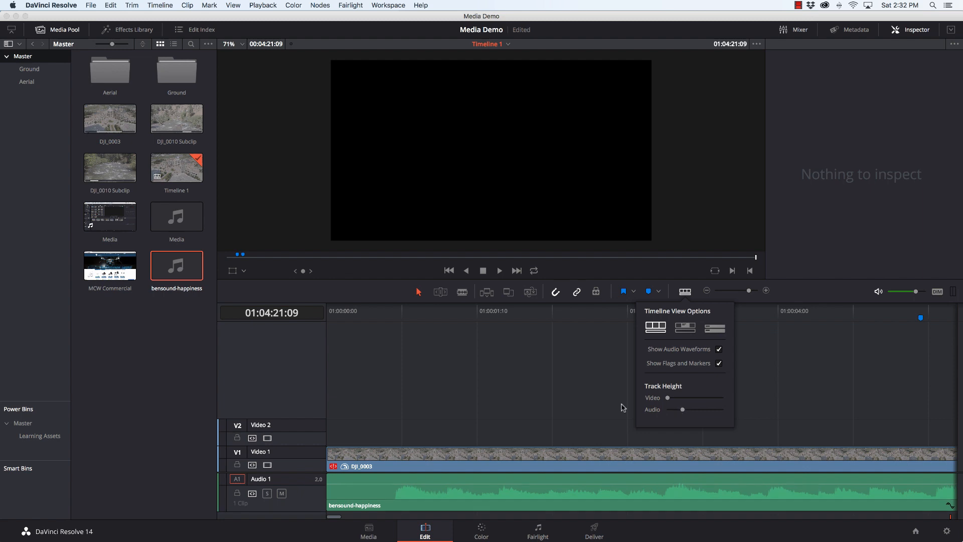
# Play the timeline with its music from 01:00:01:18 to about 01:00:06:08 at a lower system volume
pyautogui.click(364, 316)
pyautogui.moveTo(364, 318); pyautogui.dragTo(508, 319)
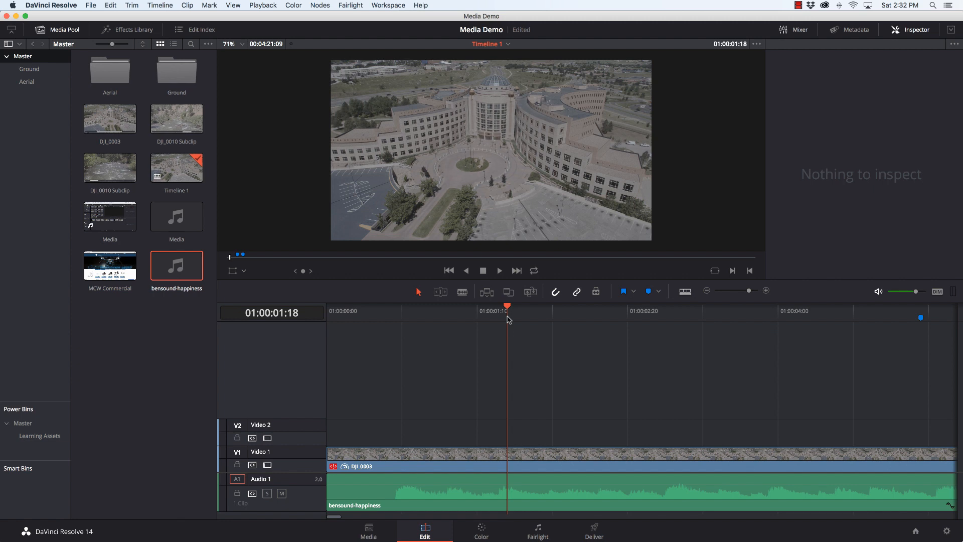
pyautogui.press('XF86AudioLowerVolume')
pyautogui.press('XF86AudioLowerVolume')
pyautogui.press('XF86AudioLowerVolume')
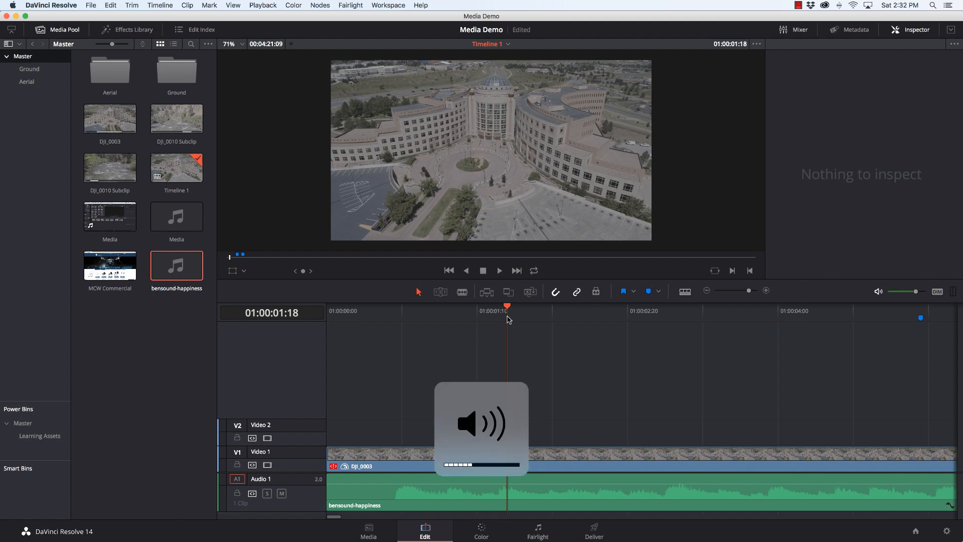
pyautogui.press('space')
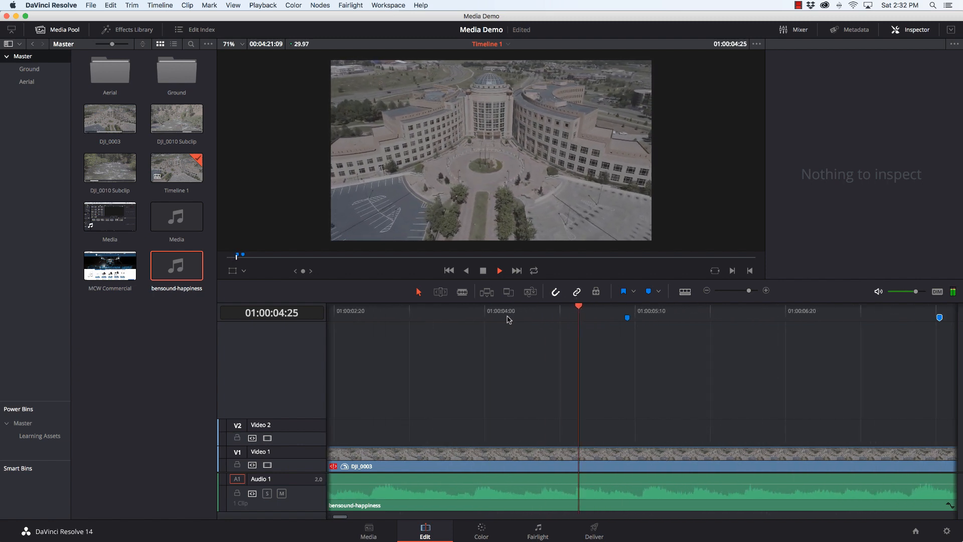
pyautogui.press('space')
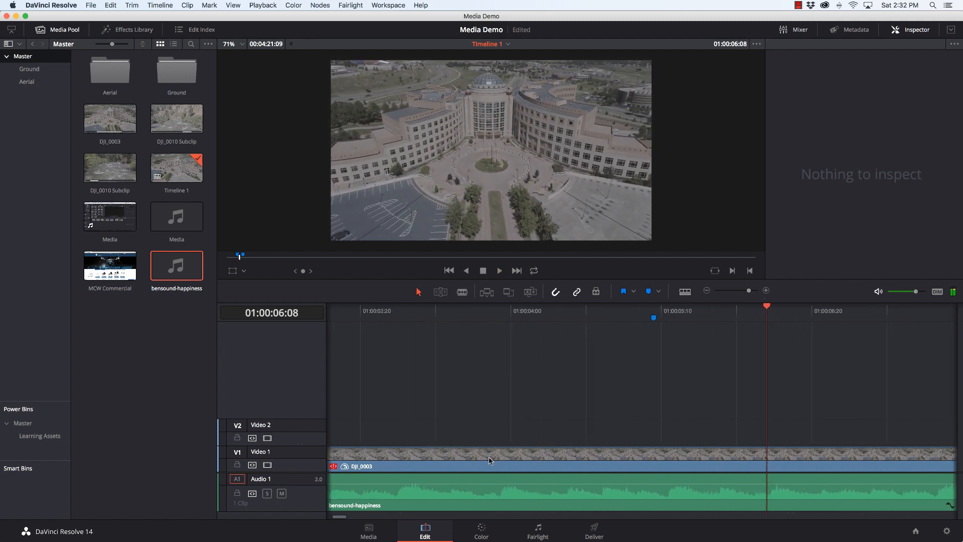
pyautogui.hscroll(-10, 512, 441)
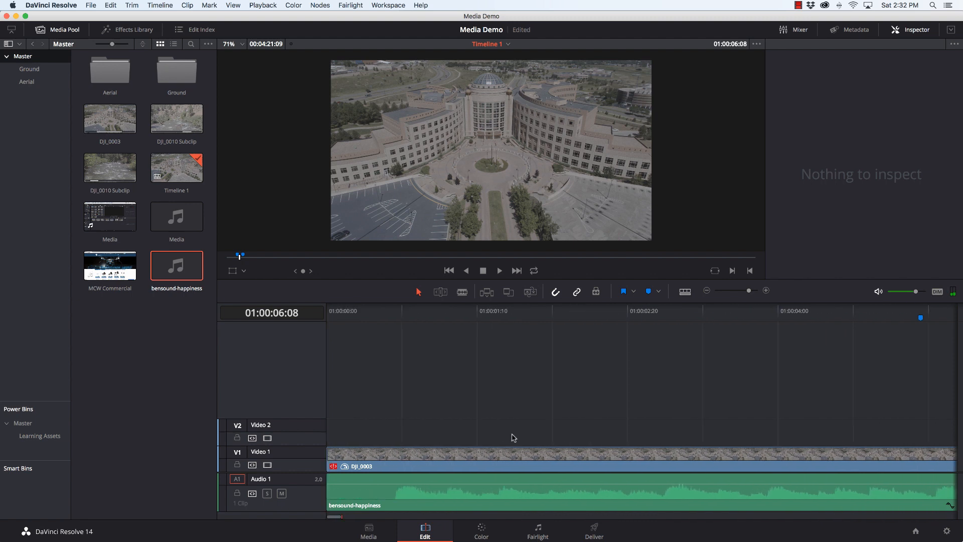